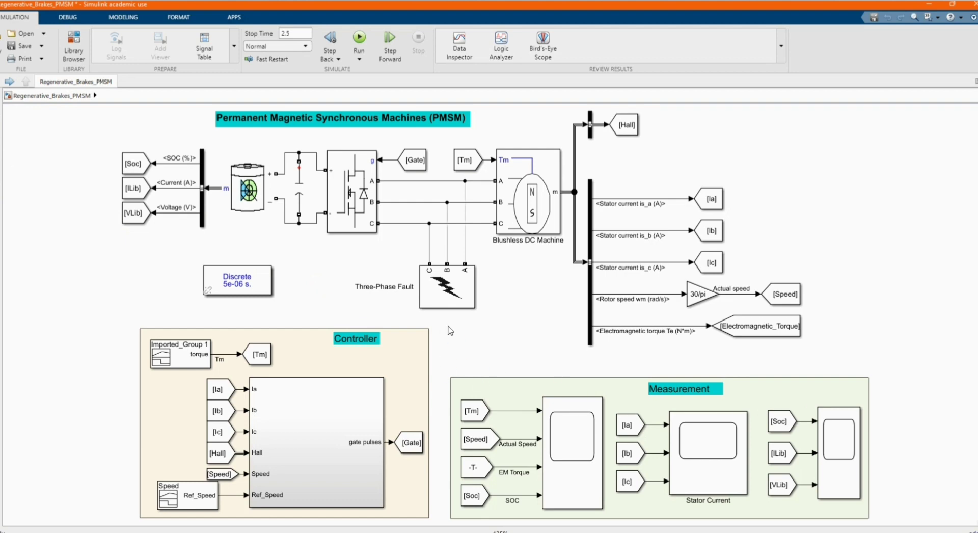
scroll(471, 332, down, 1)
scroll(471, 332, up, 1)
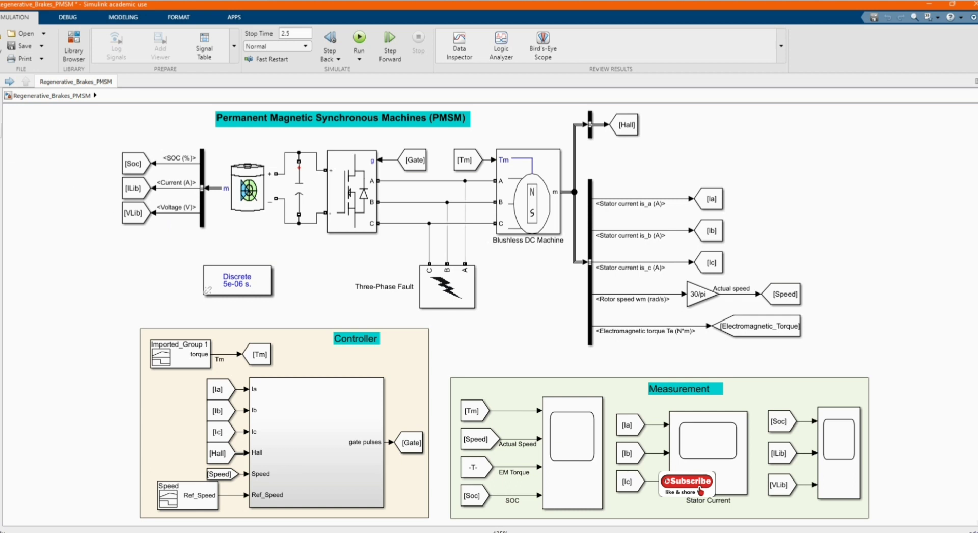
click(369, 288)
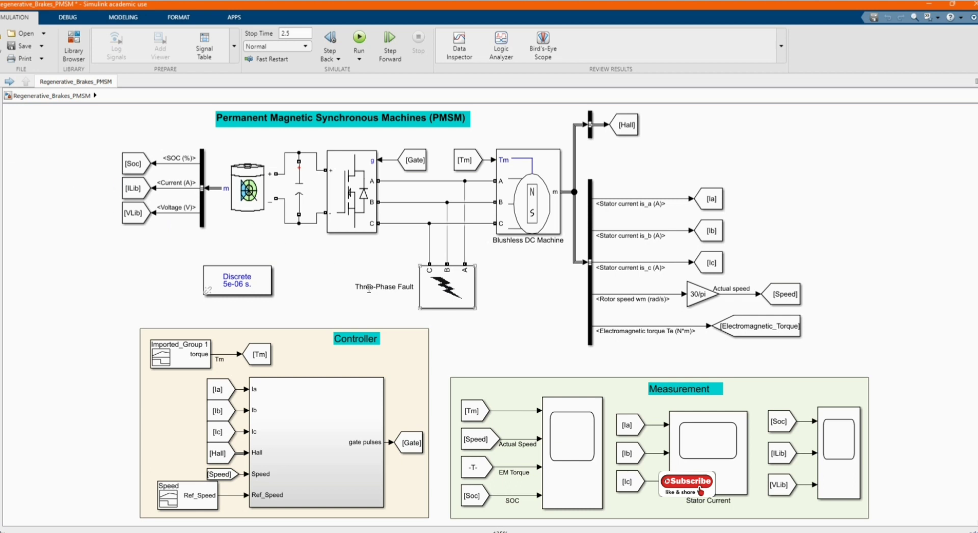
click(607, 340)
click(240, 194)
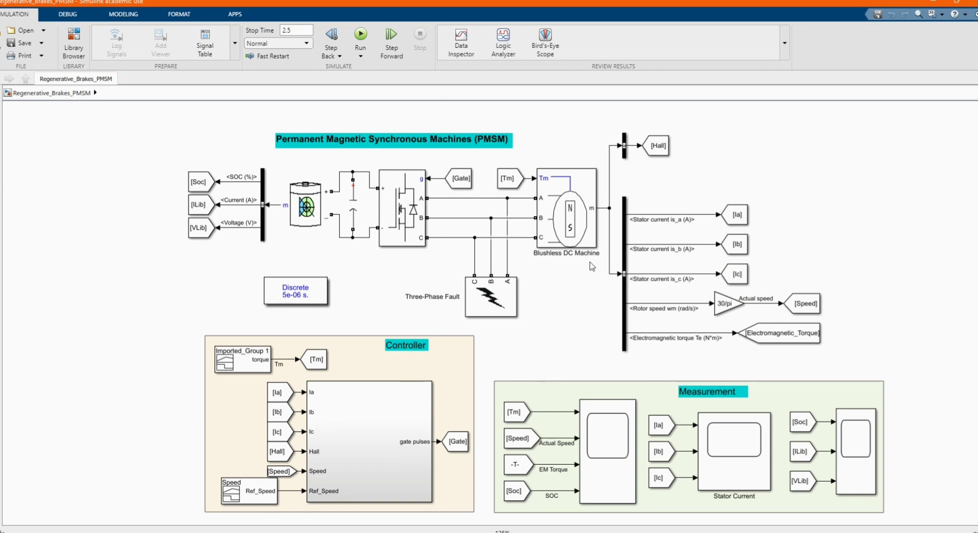
Rename the Blushless DC Machine block as PMSM
click(600, 255)
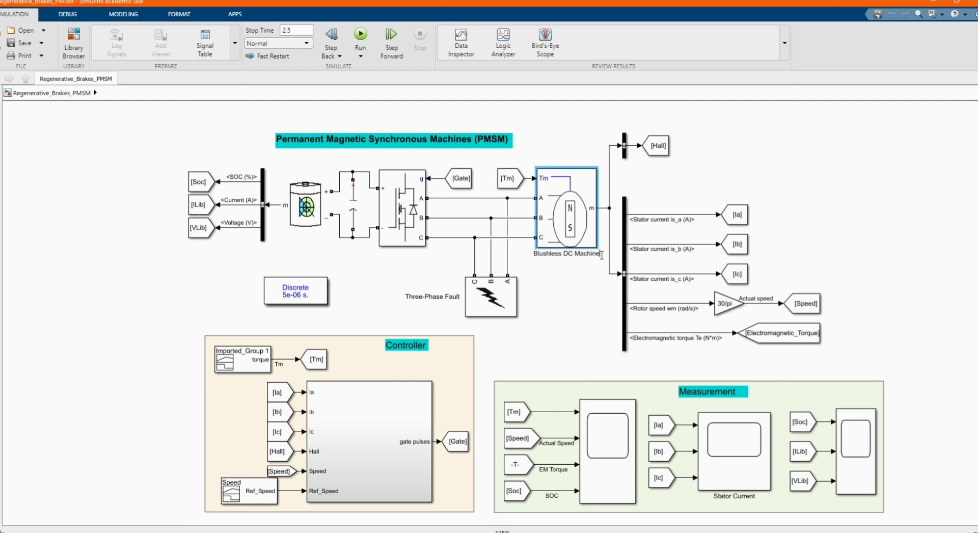
key(BackSpace)
key(BackSpace)
key(BackSpace)
key(BackSpace)
key(BackSpace)
key(BackSpace)
key(BackSpace)
key(BackSpace)
key(BackSpace)
key(BackSpace)
key(BackSpace)
key(BackSpace)
key(BackSpace)
key(BackSpace)
key(BackSpace)
key(BackSpace)
key(BackSpace)
key(BackSpace)
key(BackSpace)
key(BackSpace)
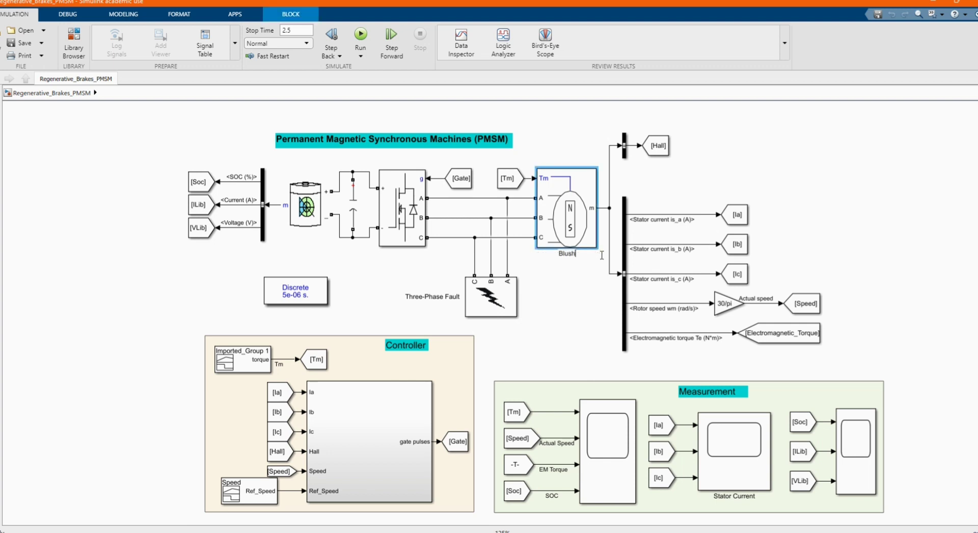
key(Caps_Lock)
text(P)
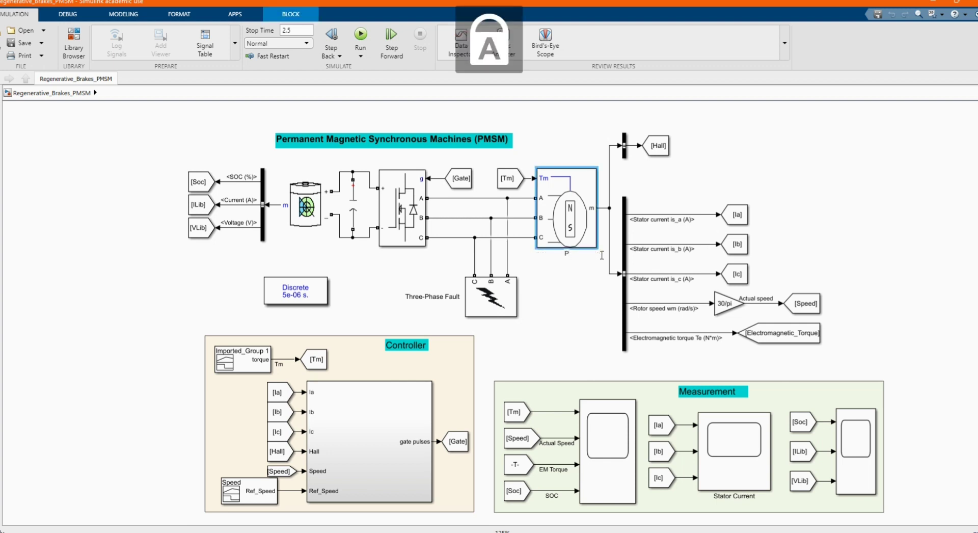
text(M)
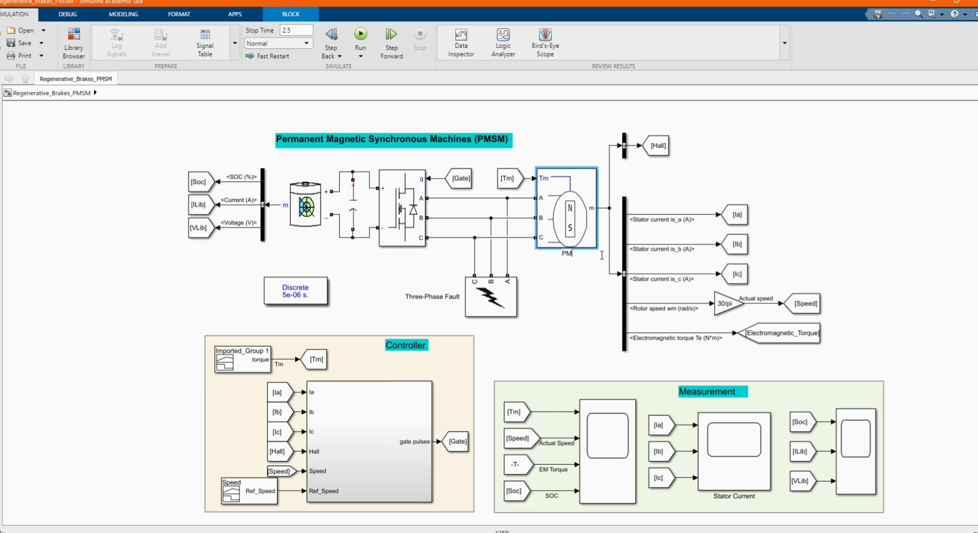
text(SM)
click(564, 288)
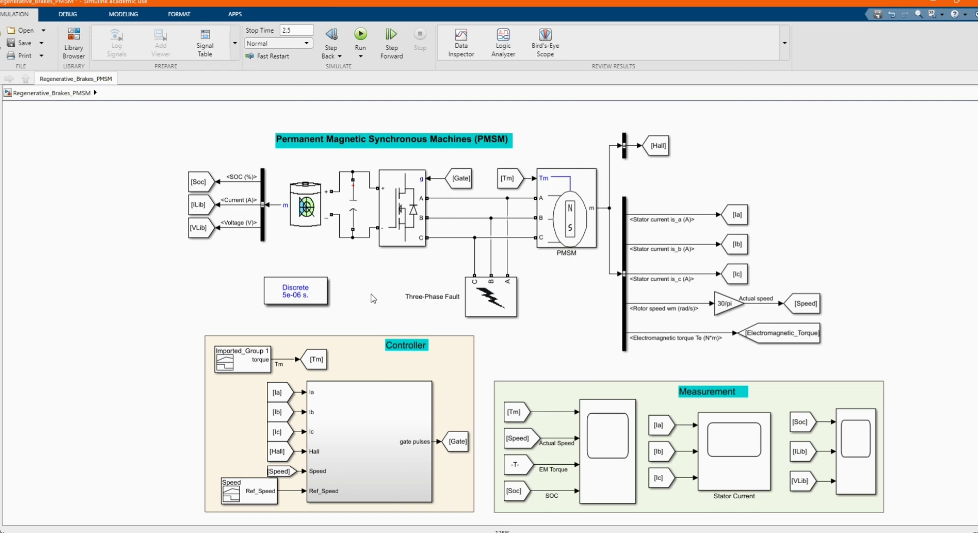
Review the block parameters of the battery and of the series RLC branch capacitor beside it
scroll(410, 293, down, 1)
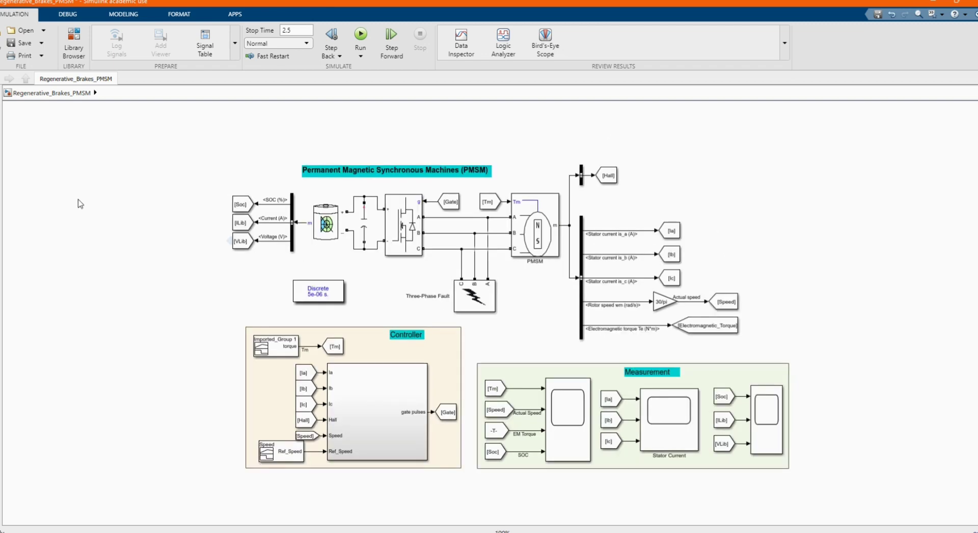
key(space)
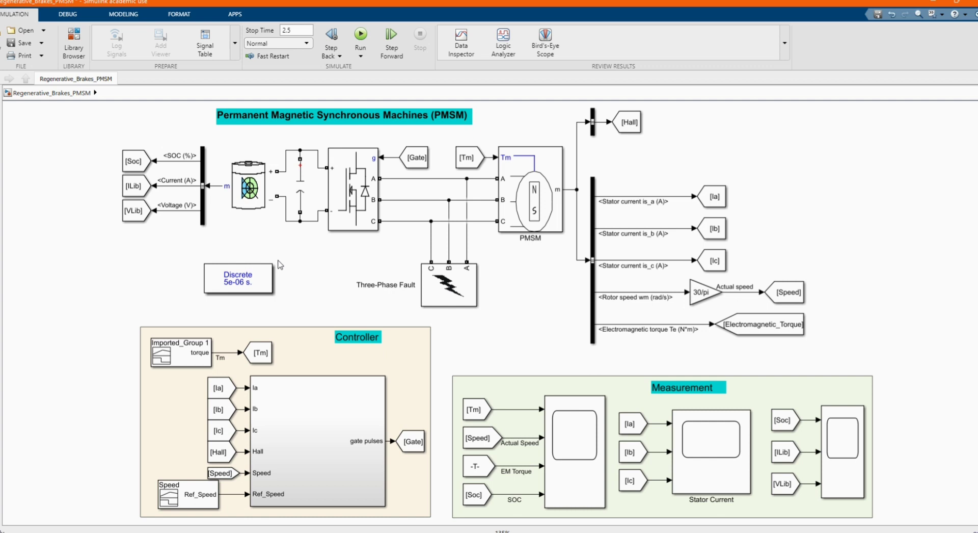
click(203, 219)
click(238, 199)
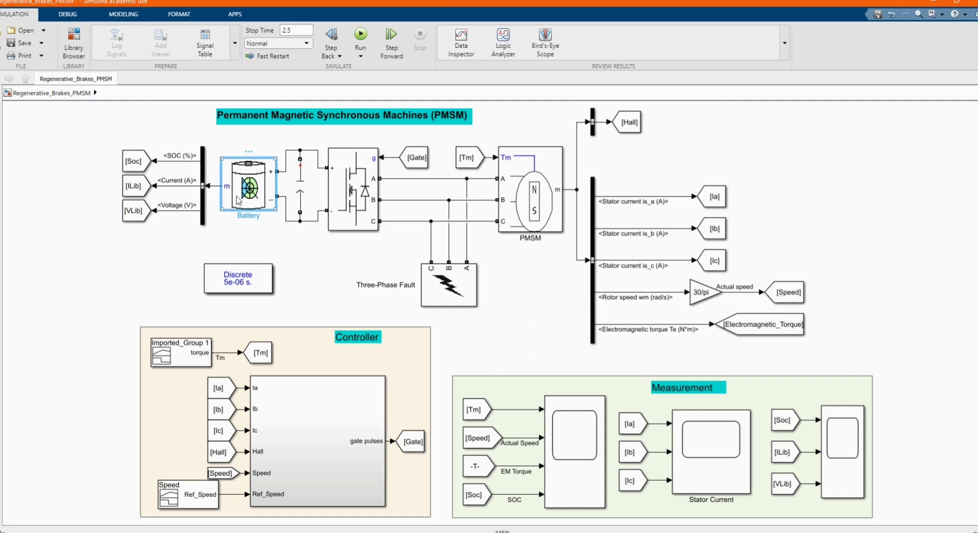
double_click(237, 200)
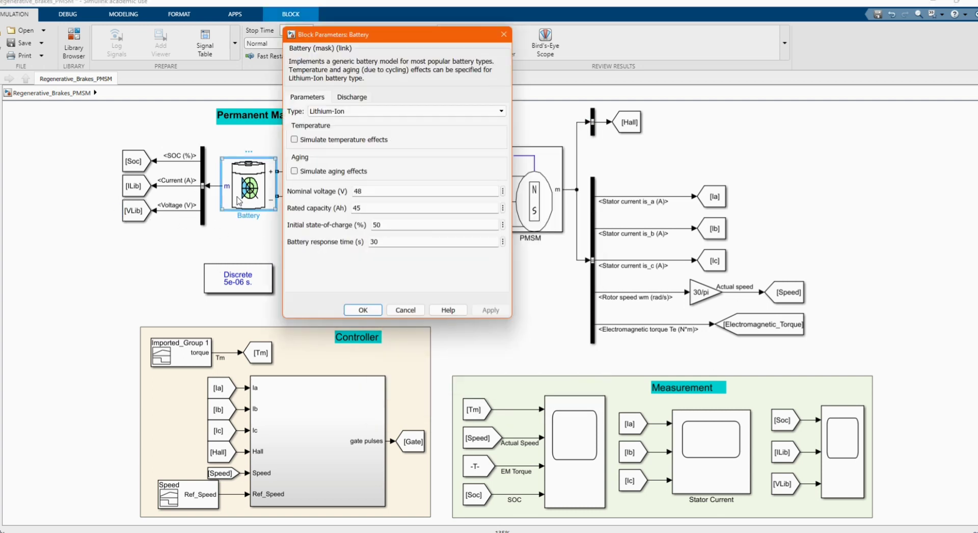
click(363, 310)
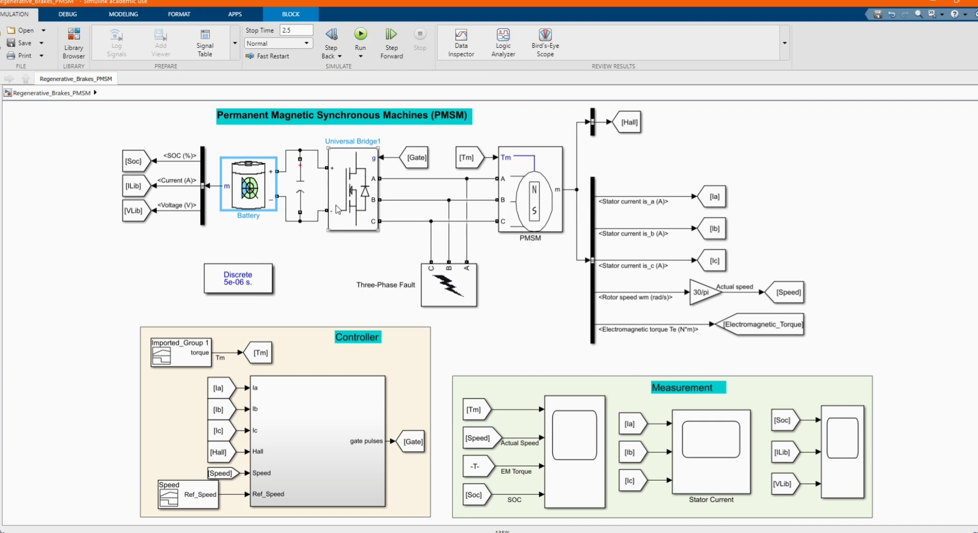
click(301, 195)
double_click(301, 195)
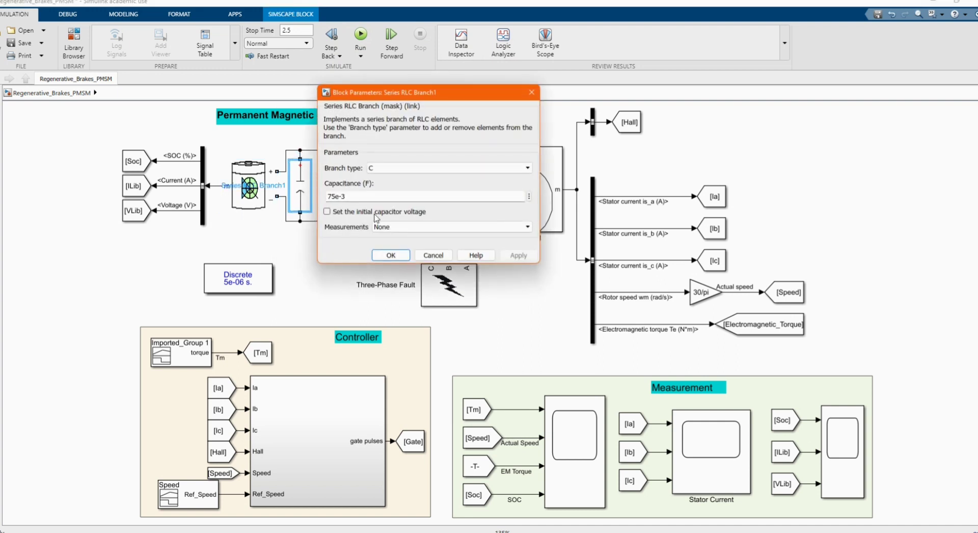
click(388, 254)
Review the block parameters of the universal bridge and of the three-phase fault
click(349, 192)
double_click(349, 192)
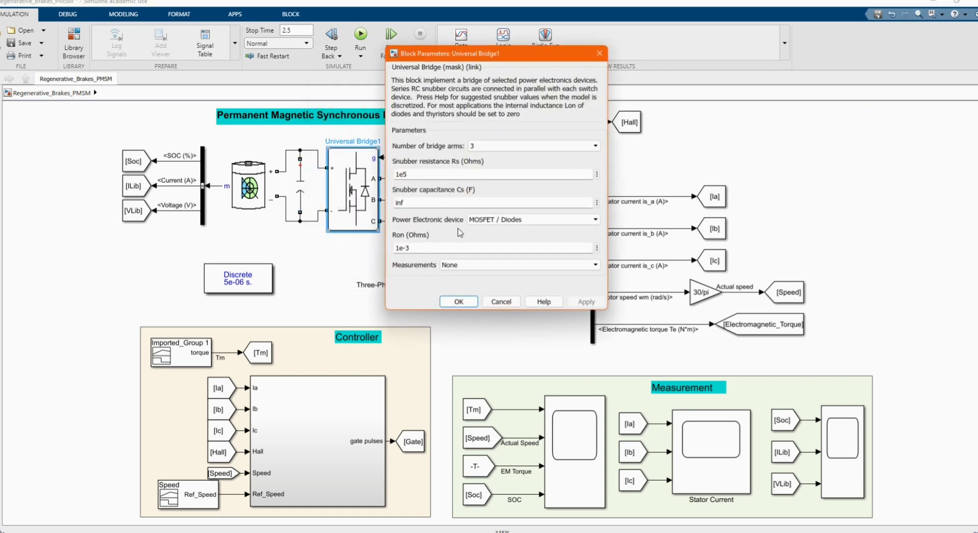
click(457, 302)
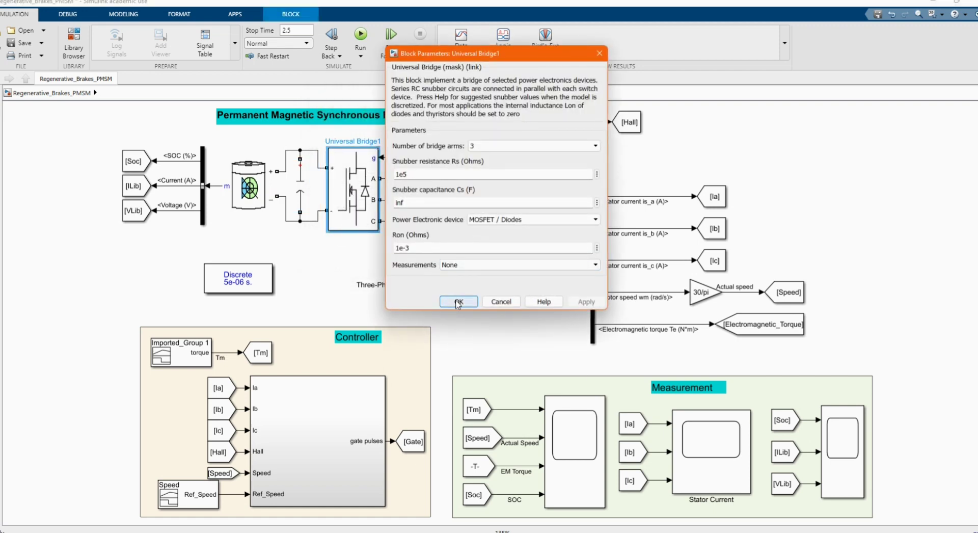
click(516, 264)
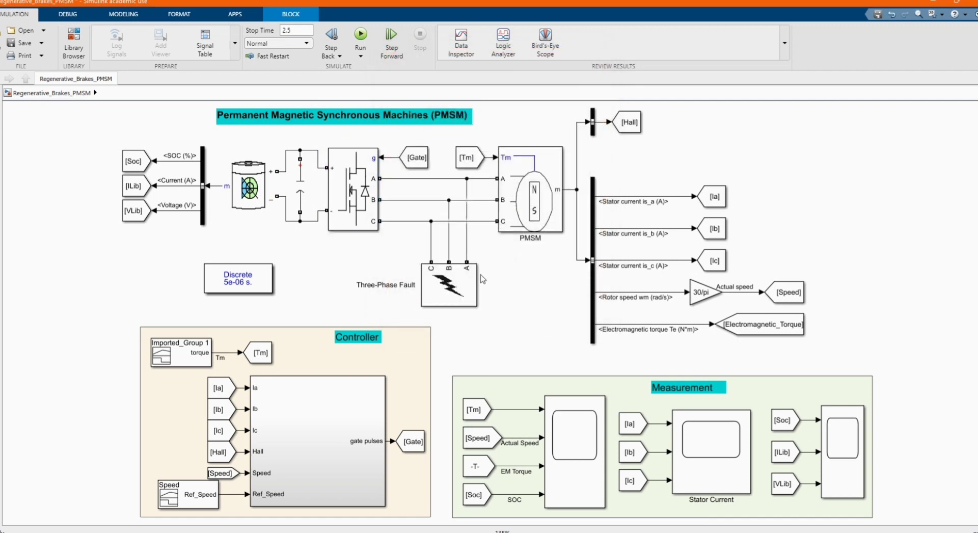
click(444, 285)
double_click(444, 286)
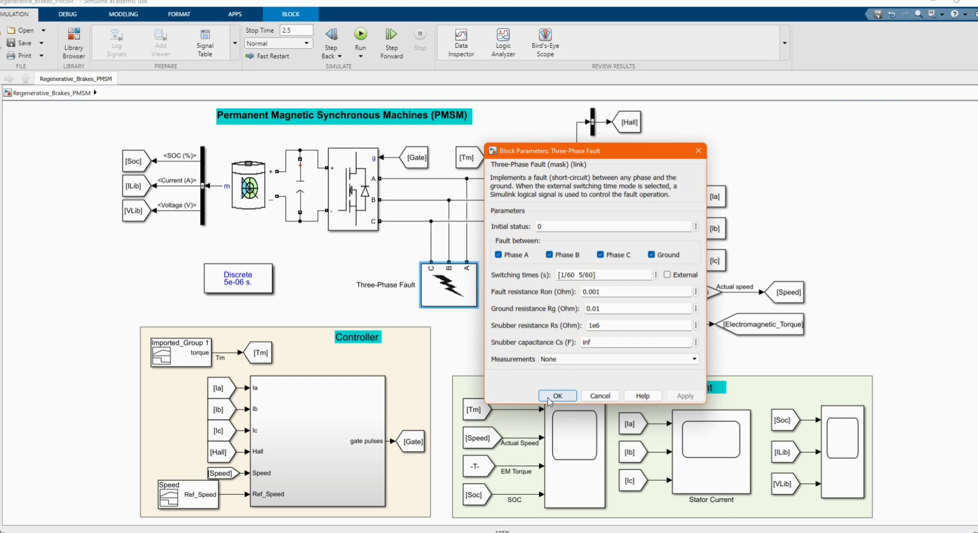
click(555, 396)
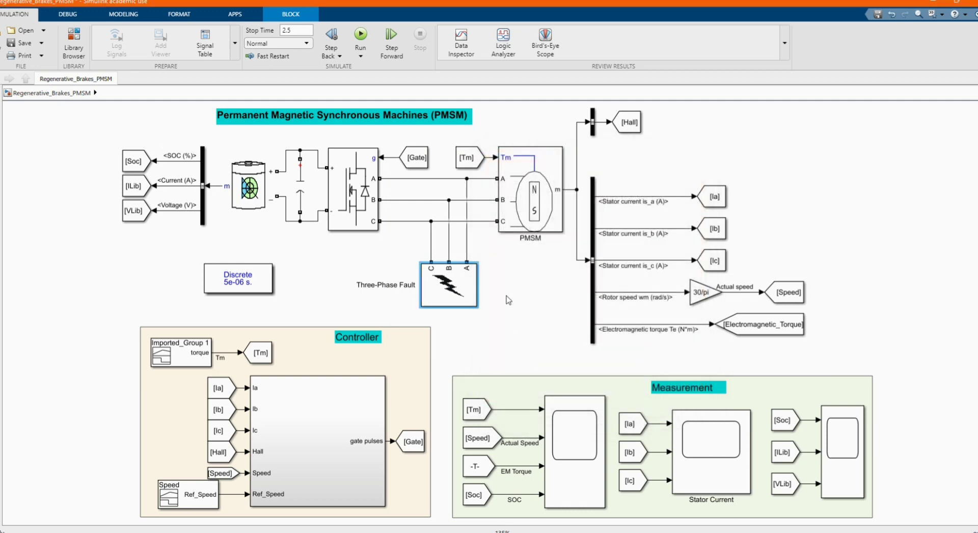
Examine the PMSM block's configuration, machine parameters and advanced solver settings, including its back EMF waveform option
double_click(518, 197)
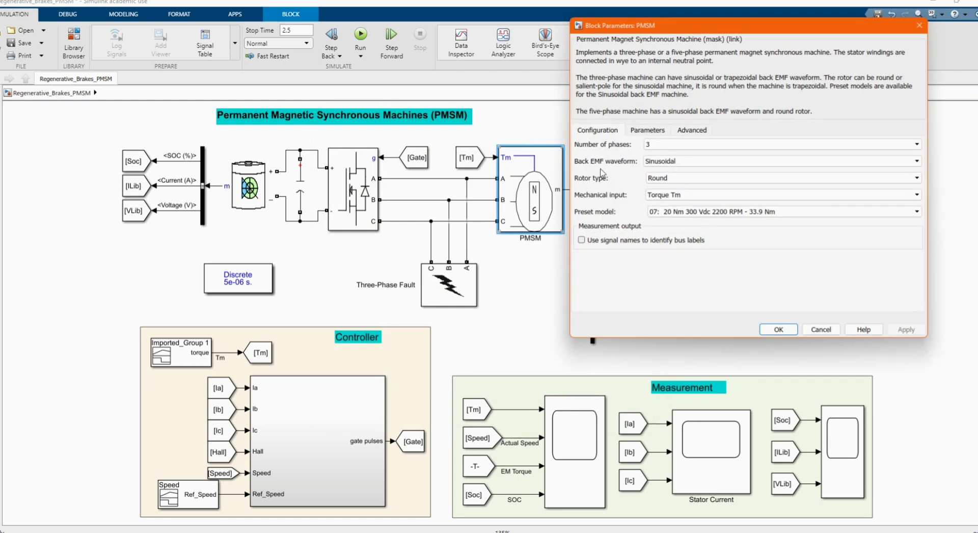
click(644, 132)
click(607, 132)
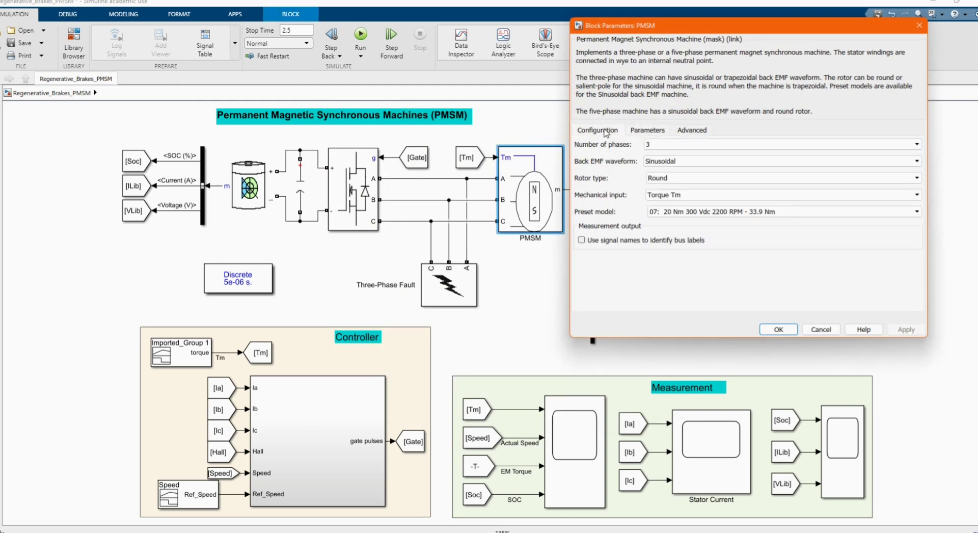
click(656, 162)
click(623, 169)
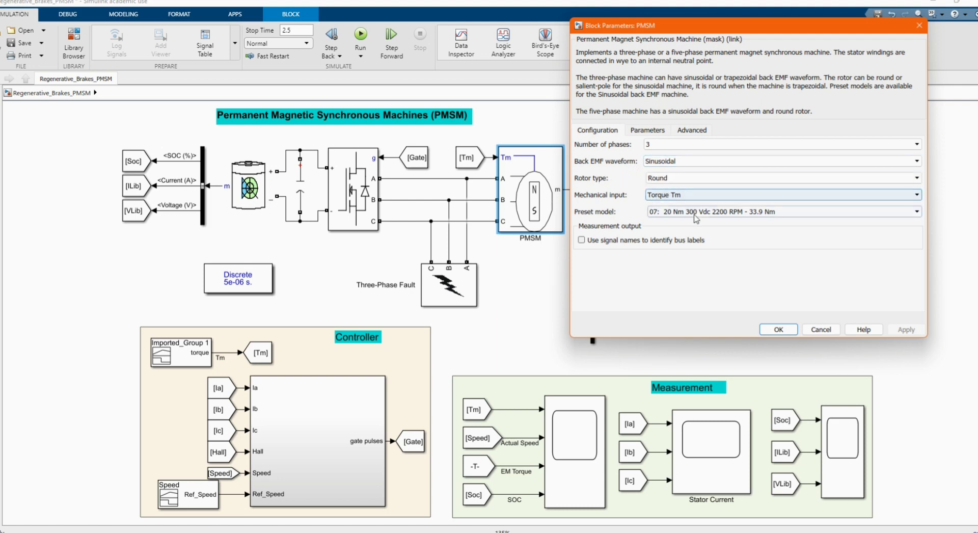
click(647, 131)
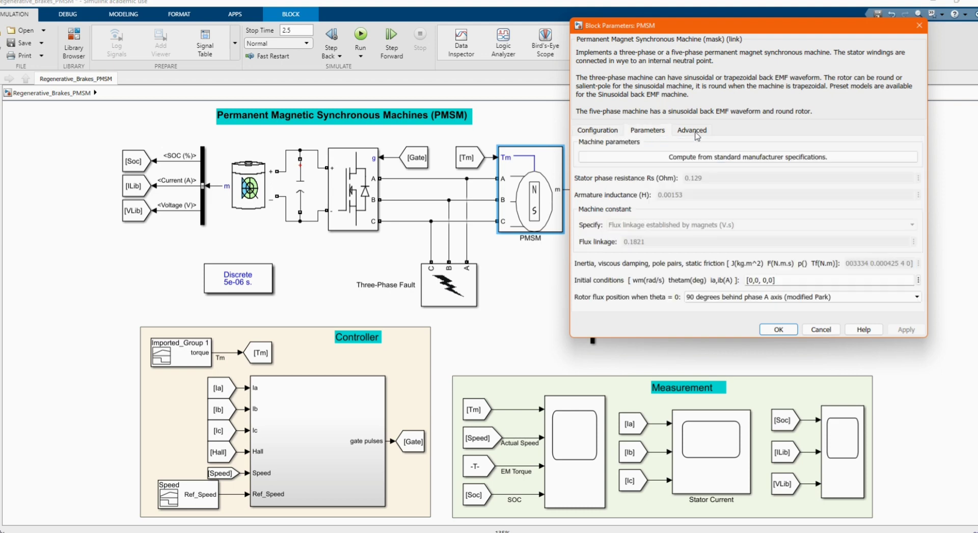
click(692, 132)
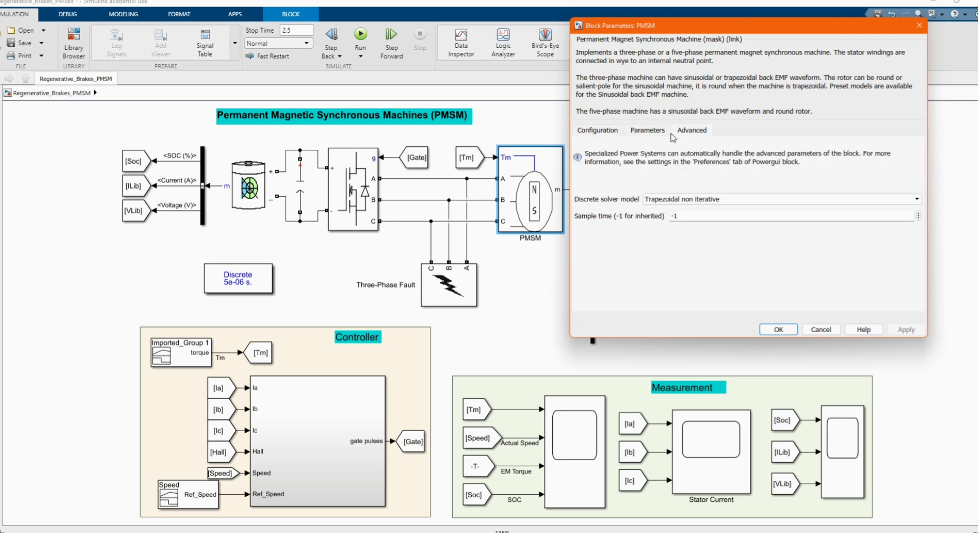
click(598, 131)
click(778, 329)
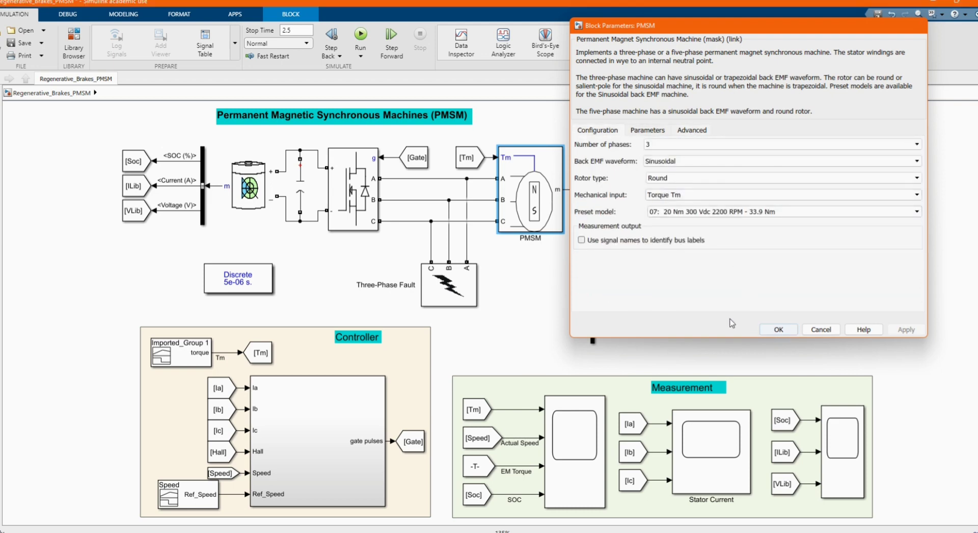
click(515, 273)
Trace the Tm input to its source and inspect the torque and Ref_Speed profiles in the controller's two signal builders
click(462, 158)
click(196, 362)
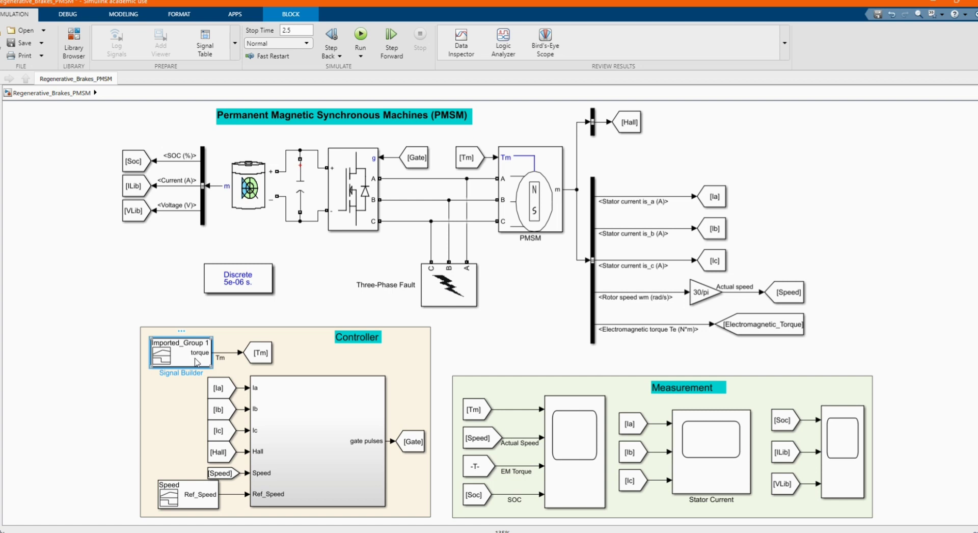
double_click(197, 363)
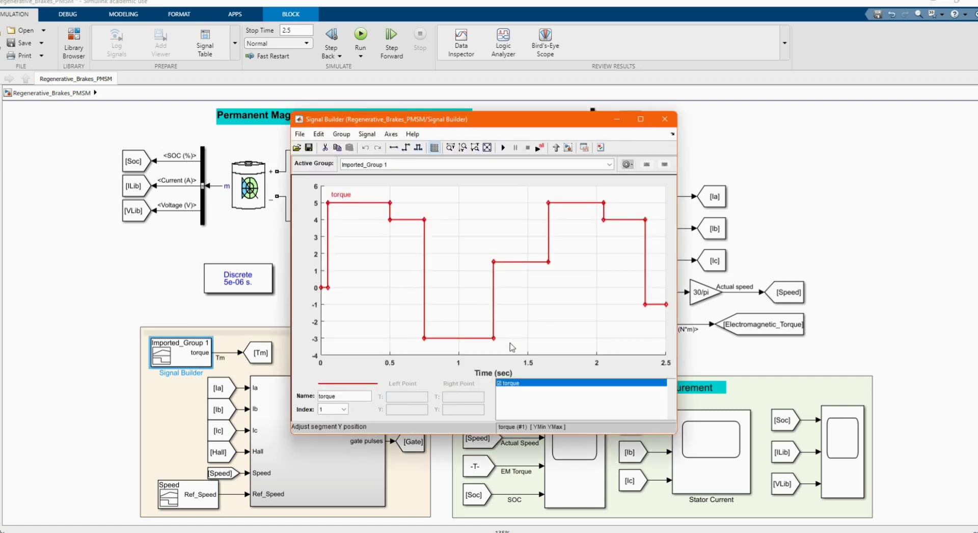
click(665, 121)
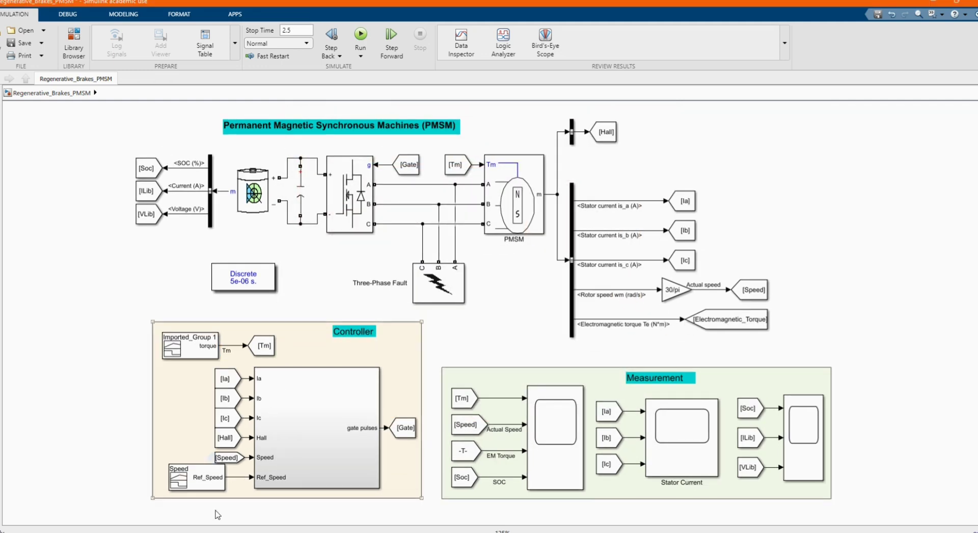
scroll(212, 504, down, 1)
click(198, 485)
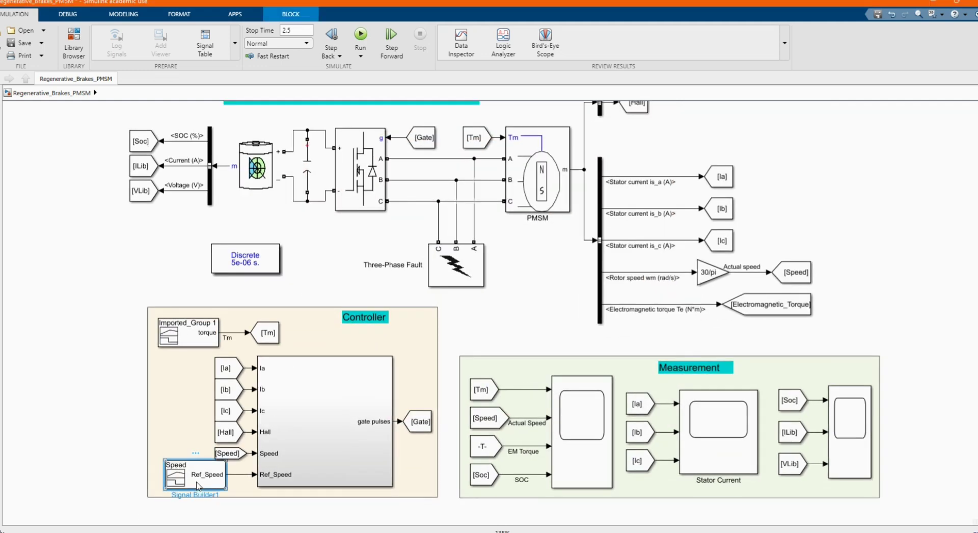
double_click(198, 484)
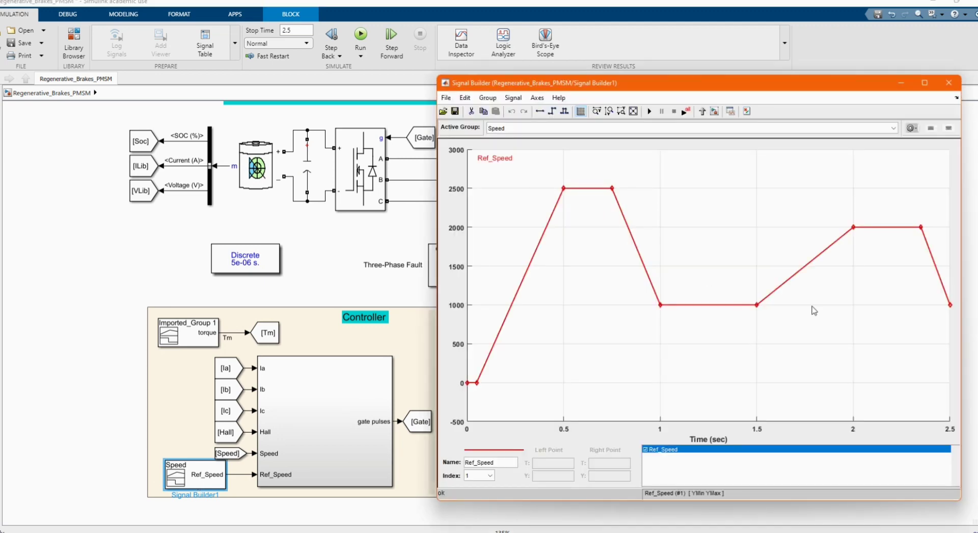
click(949, 82)
Trace the actual speed signal to the controller subsystem and open the speed controller inside it
double_click(335, 461)
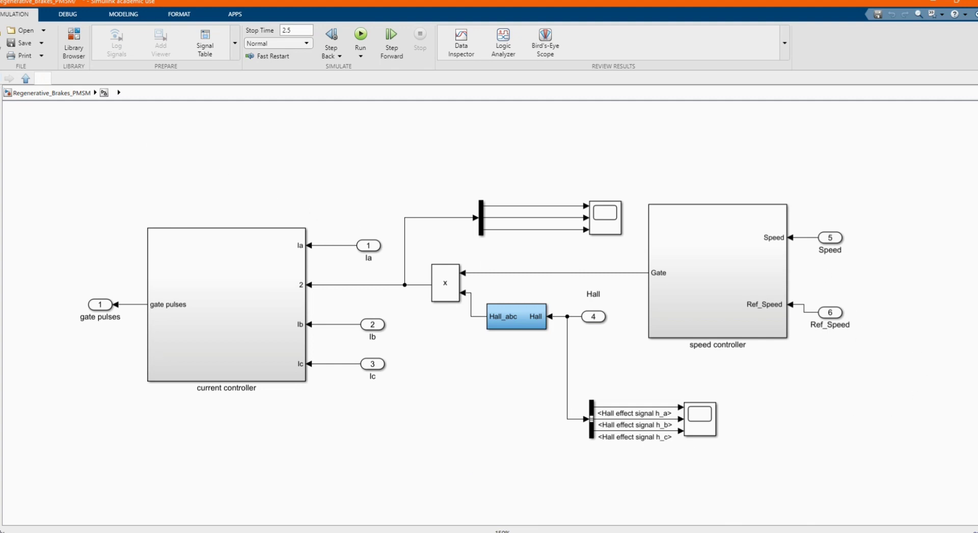
key(Escape)
click(796, 270)
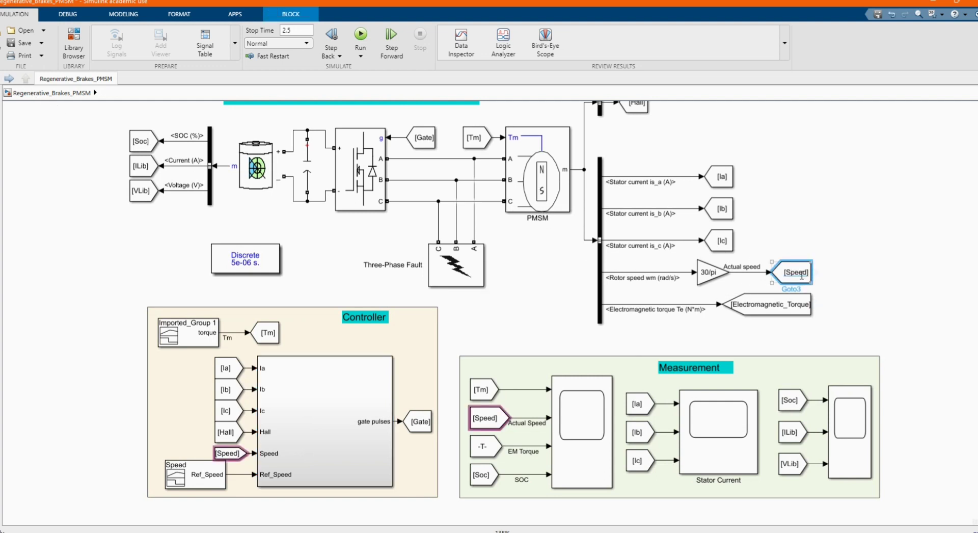
click(241, 460)
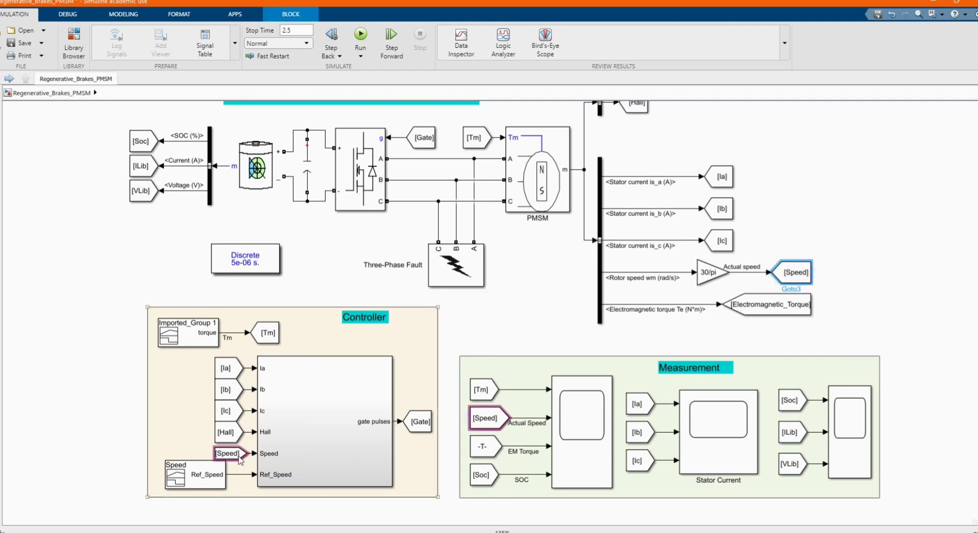
double_click(301, 475)
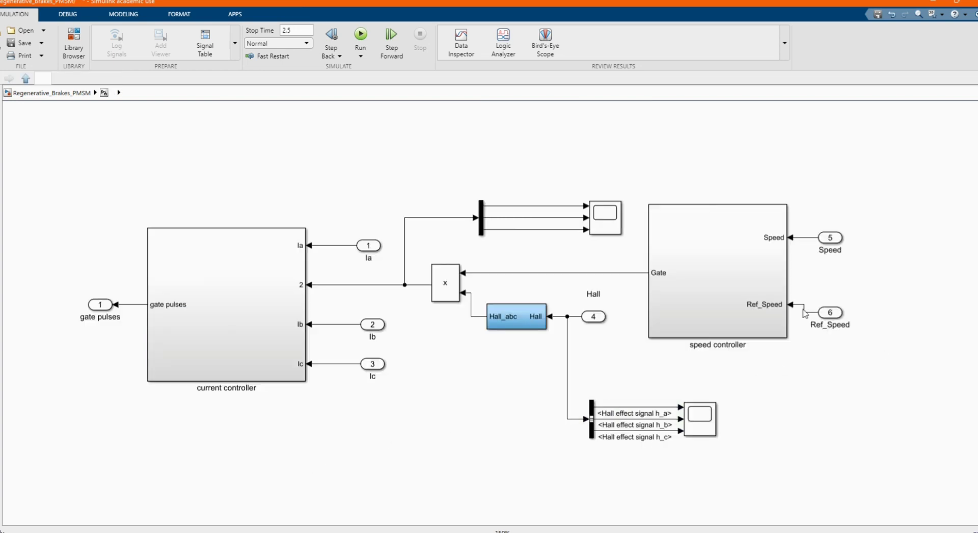
double_click(746, 293)
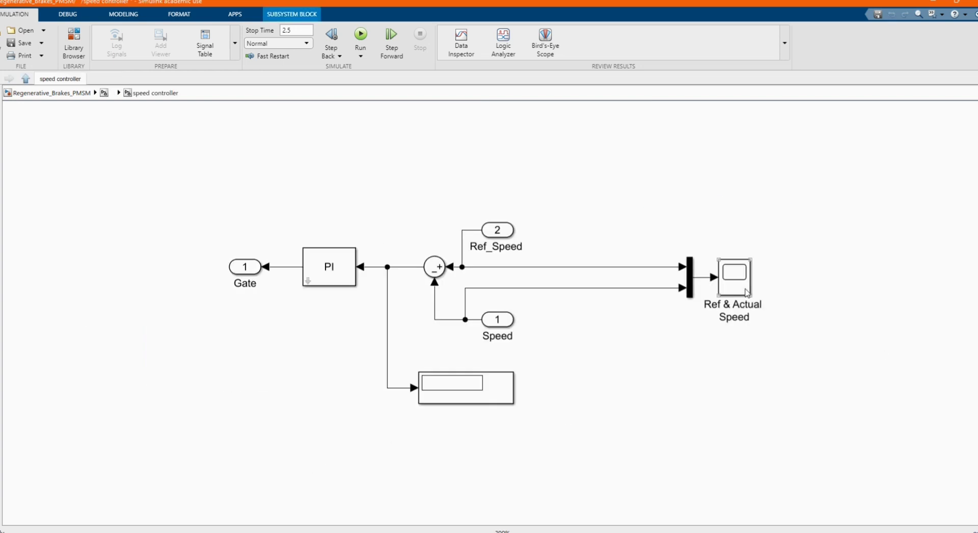
Inspect the speed controller's Ref_Speed and Speed inputs and review the parameters of its PI controller
click(319, 308)
click(497, 233)
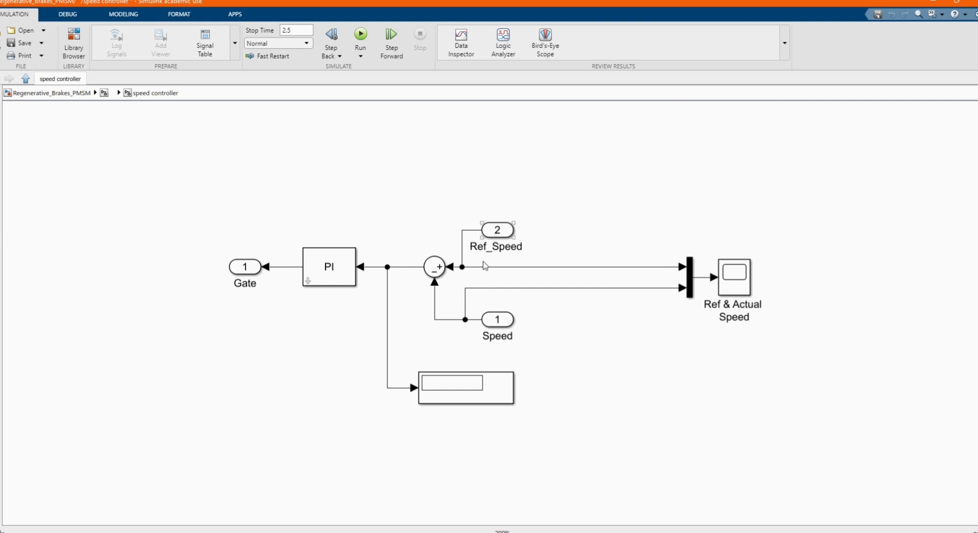
drag(524, 350, 478, 307)
click(315, 264)
double_click(321, 267)
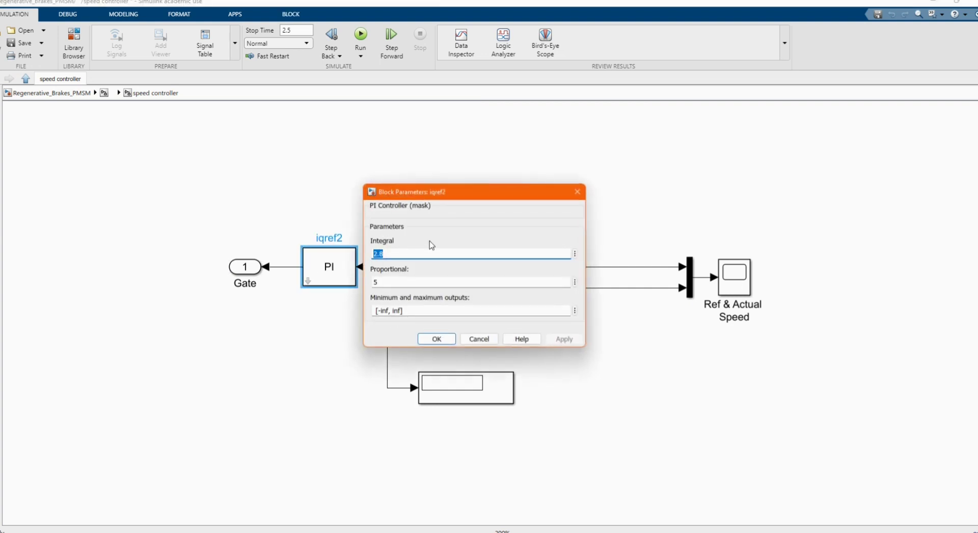
click(577, 192)
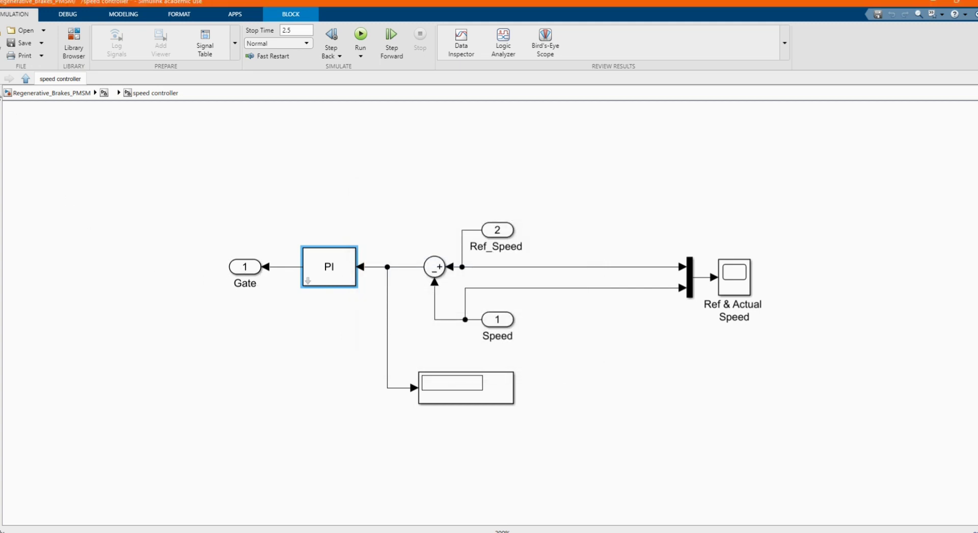
key(Escape)
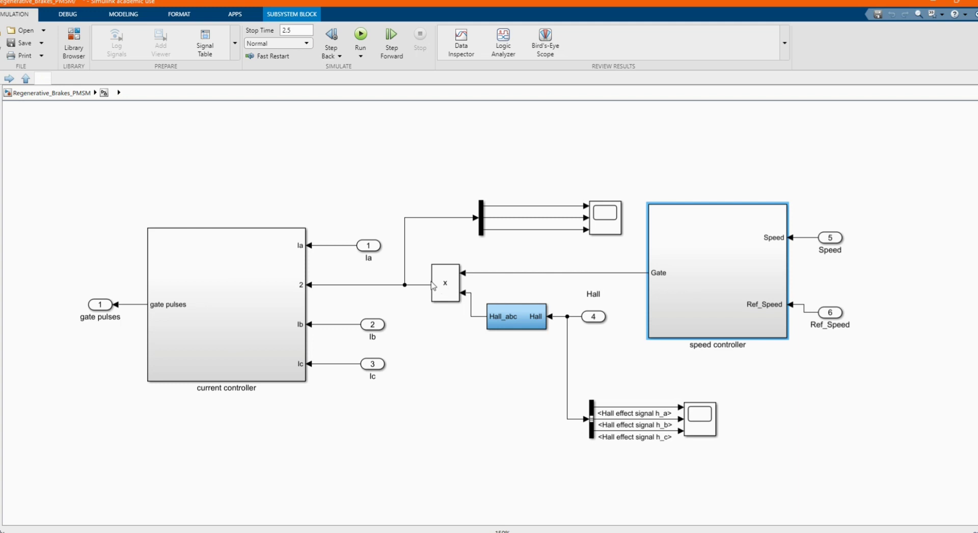
Examine the Hall decoder's logic and truth table, including the block parameters of its AND and NOT operators
double_click(525, 322)
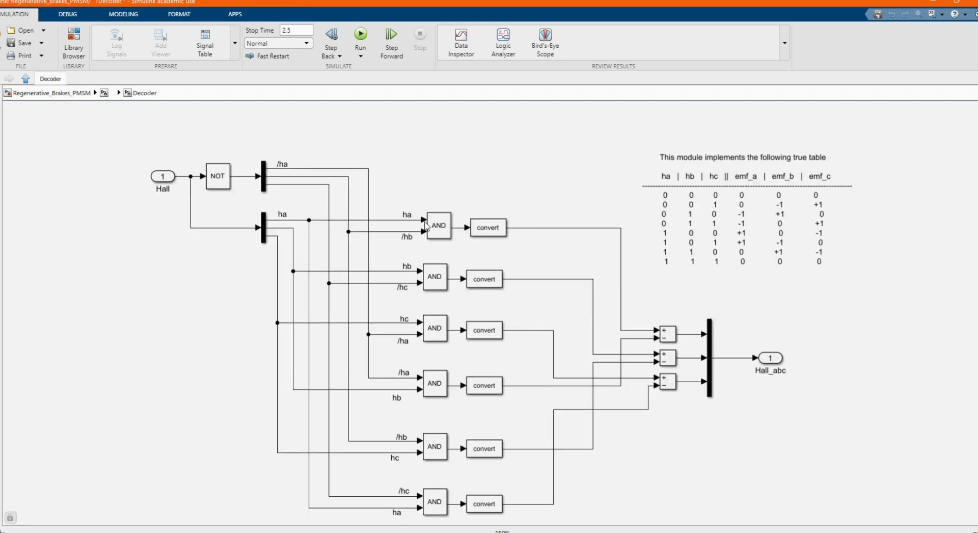
double_click(481, 230)
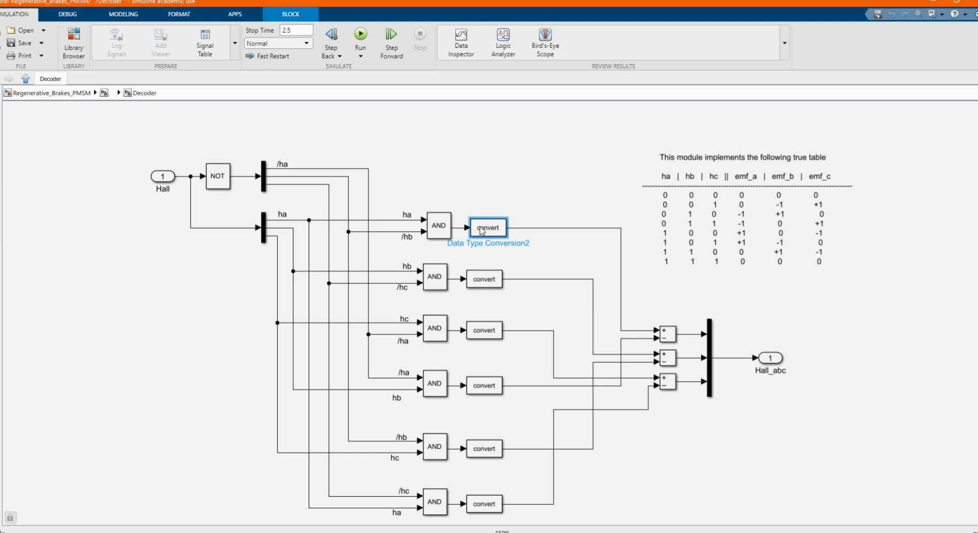
click(751, 114)
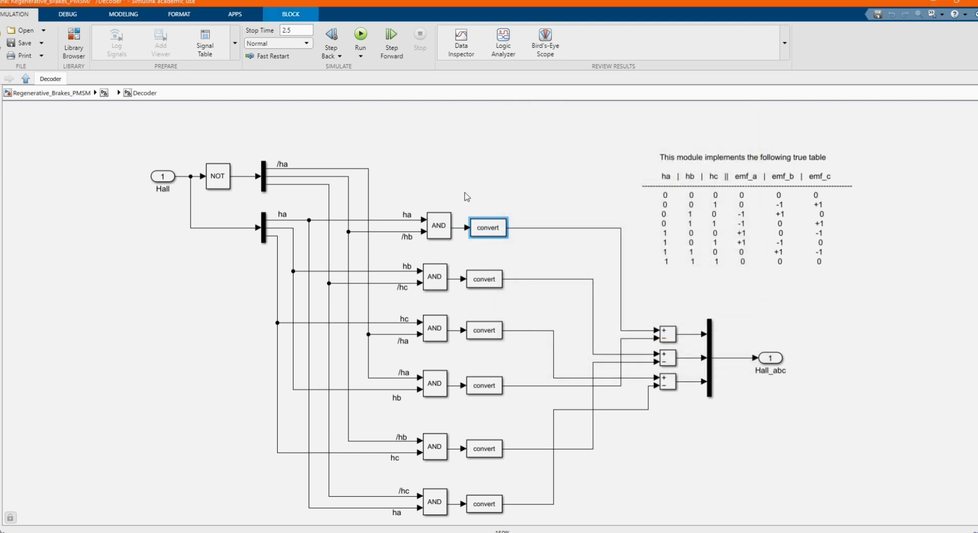
double_click(443, 229)
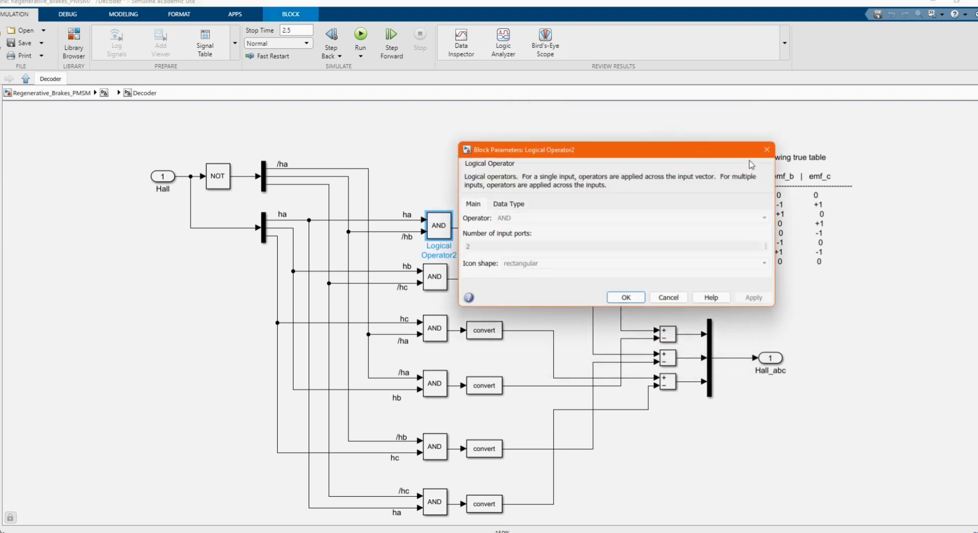
click(766, 149)
double_click(222, 180)
click(545, 116)
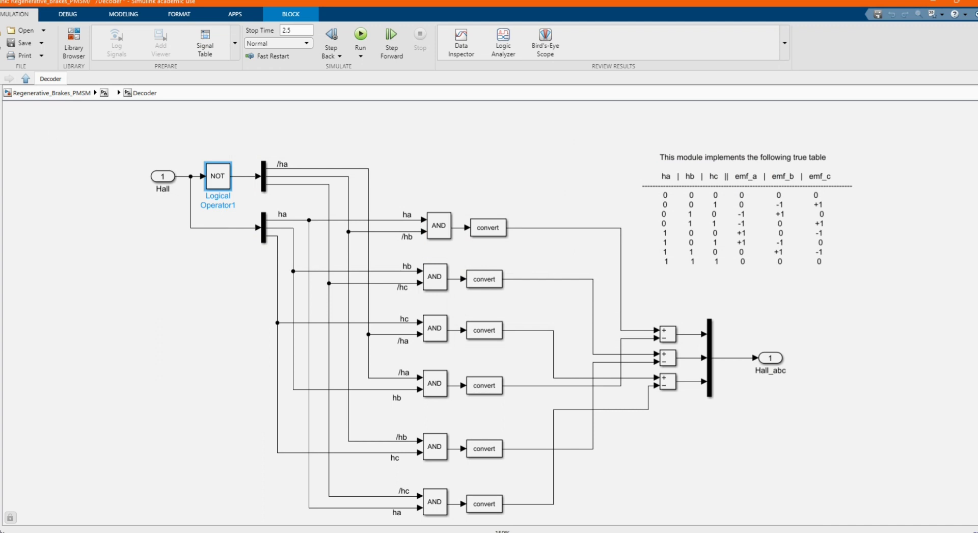
click(29, 78)
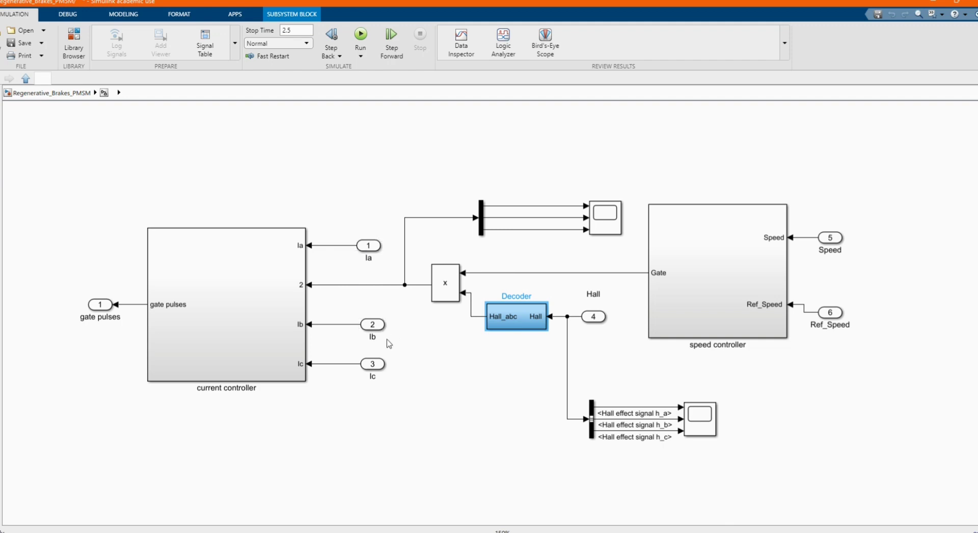
click(2, 80)
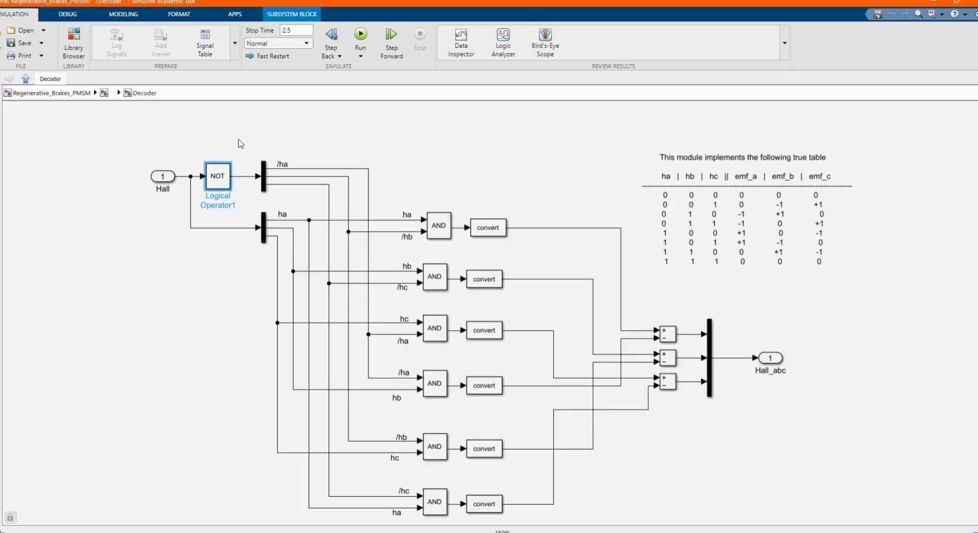
click(25, 79)
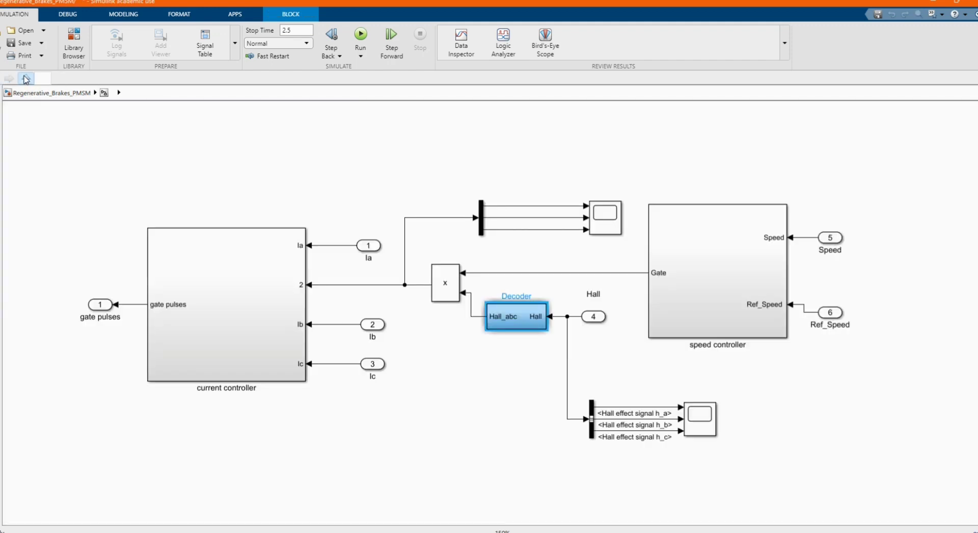
Check the stator current inputs at the model's top level and open the current controller inside the controller subsystem
click(26, 78)
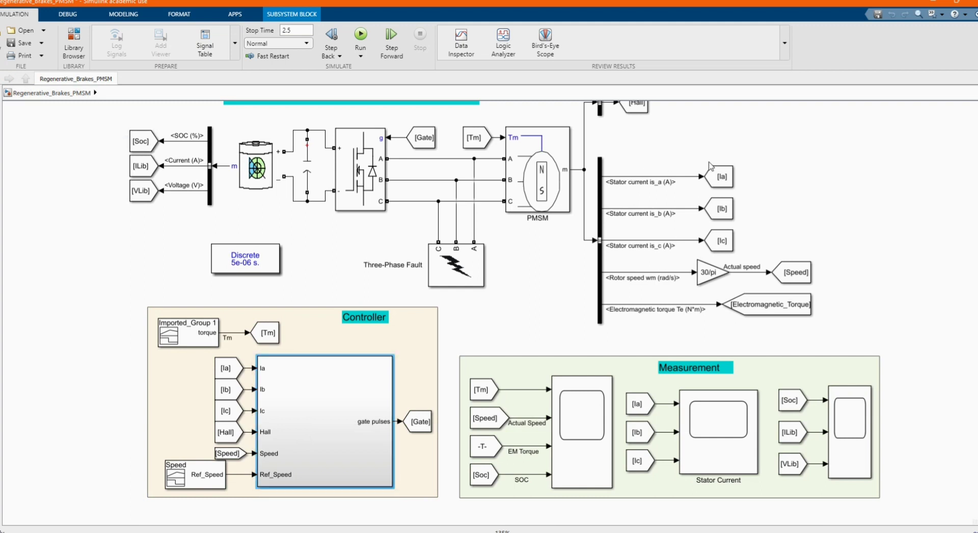
click(227, 368)
click(297, 427)
double_click(299, 429)
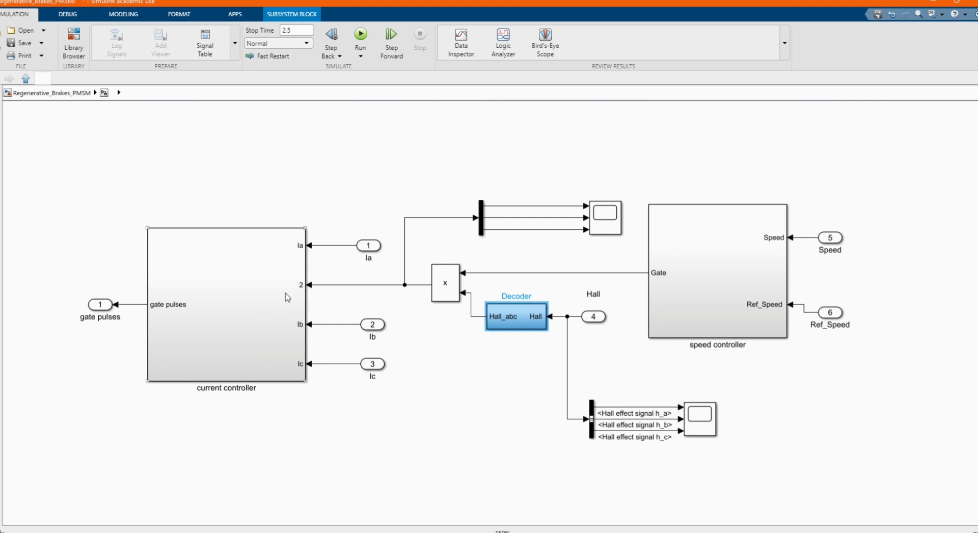
click(231, 299)
double_click(230, 301)
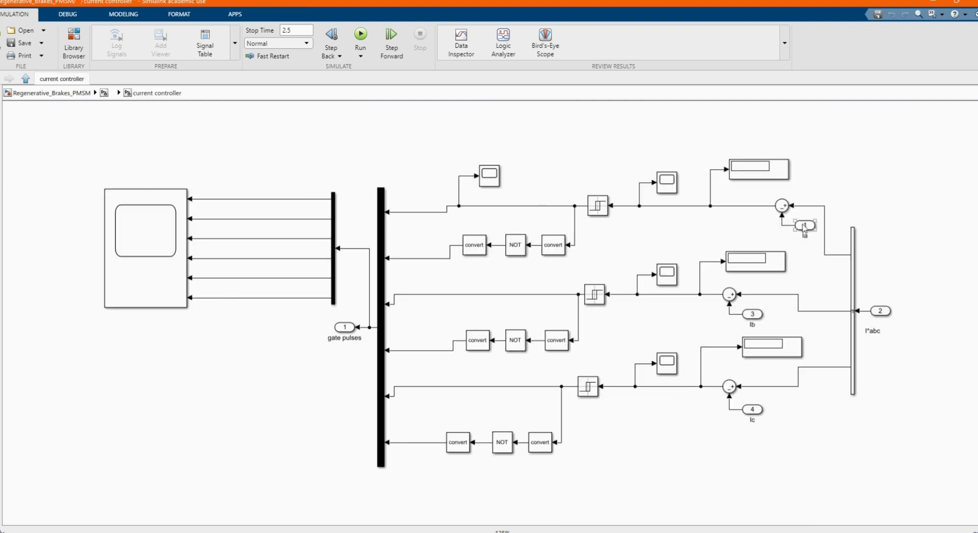
Review the Ib input and the switching thresholds and output values of the relay in the Ia branch
click(758, 321)
double_click(598, 206)
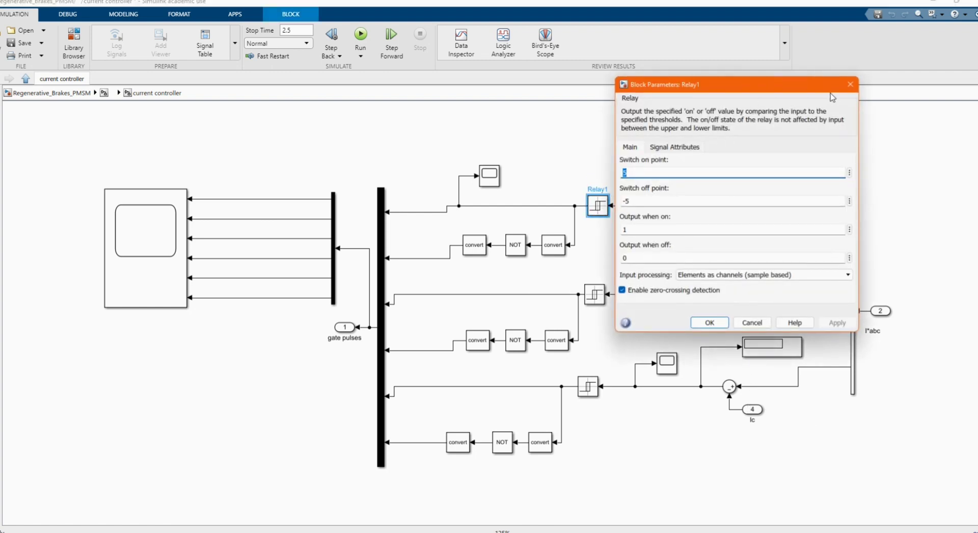
click(850, 84)
Review the two data type conversion blocks and the NOT operator between them in the Ia branch
double_click(547, 249)
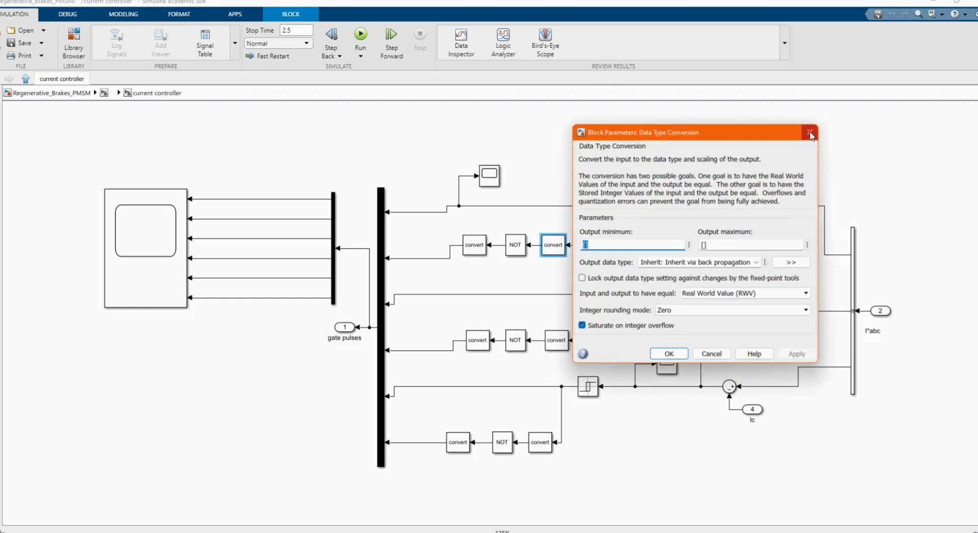
click(810, 133)
click(516, 245)
click(517, 245)
click(550, 172)
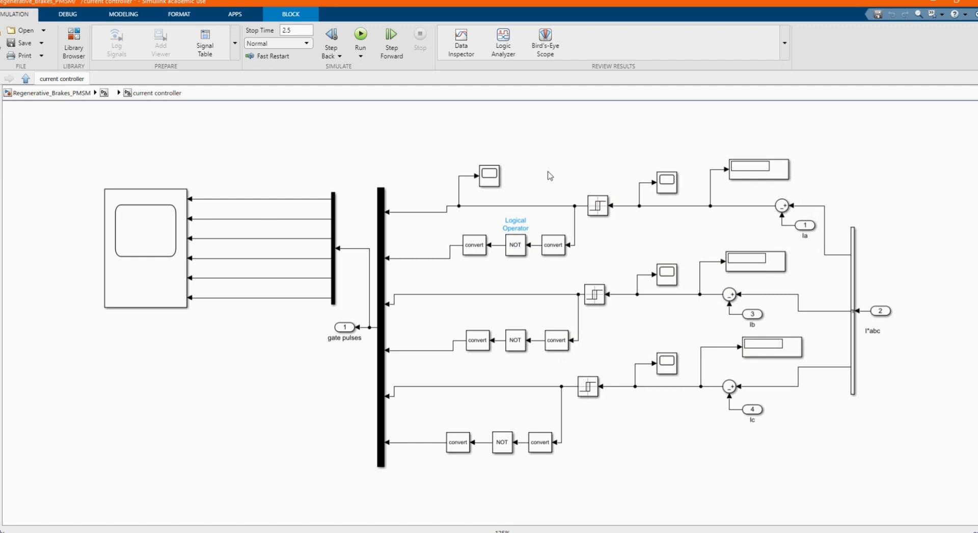
click(474, 244)
double_click(474, 244)
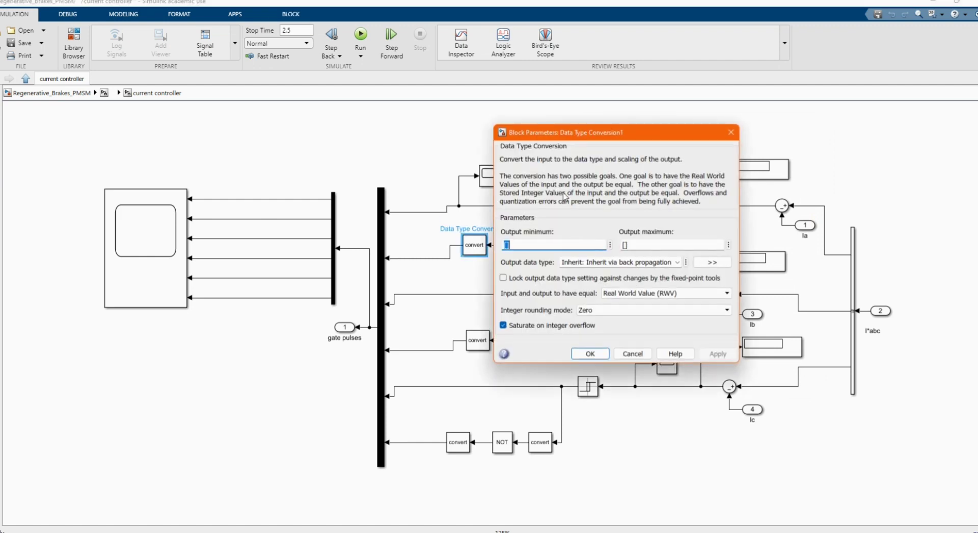
click(731, 133)
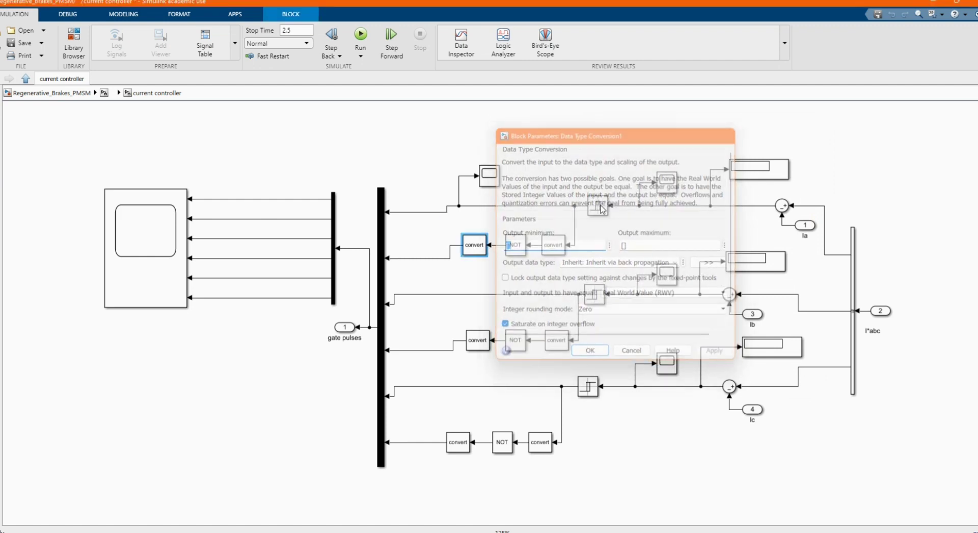
click(516, 239)
click(573, 147)
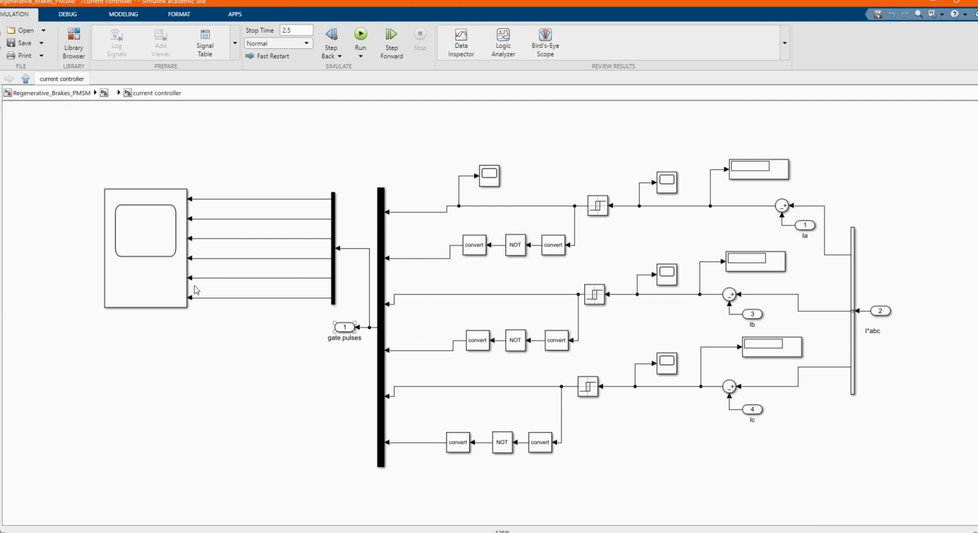
Return to the model's top level and trace the controller's gate pulses through the Gate tag
click(26, 79)
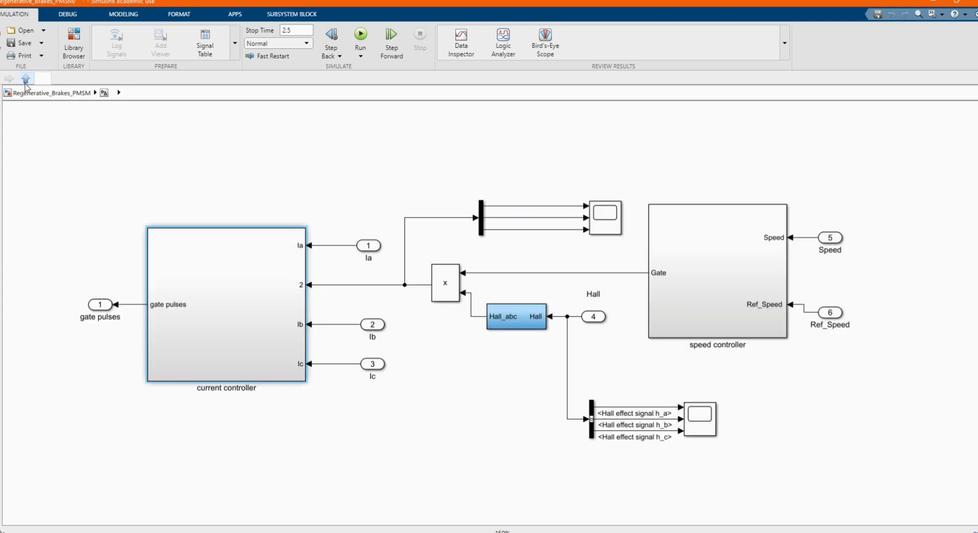
click(26, 79)
click(418, 422)
click(535, 312)
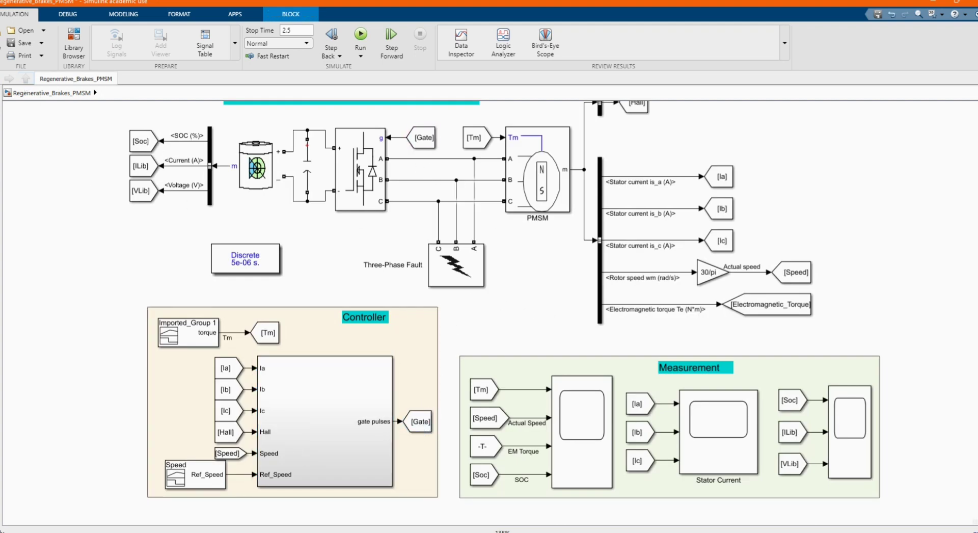
scroll(510, 326, up, 1)
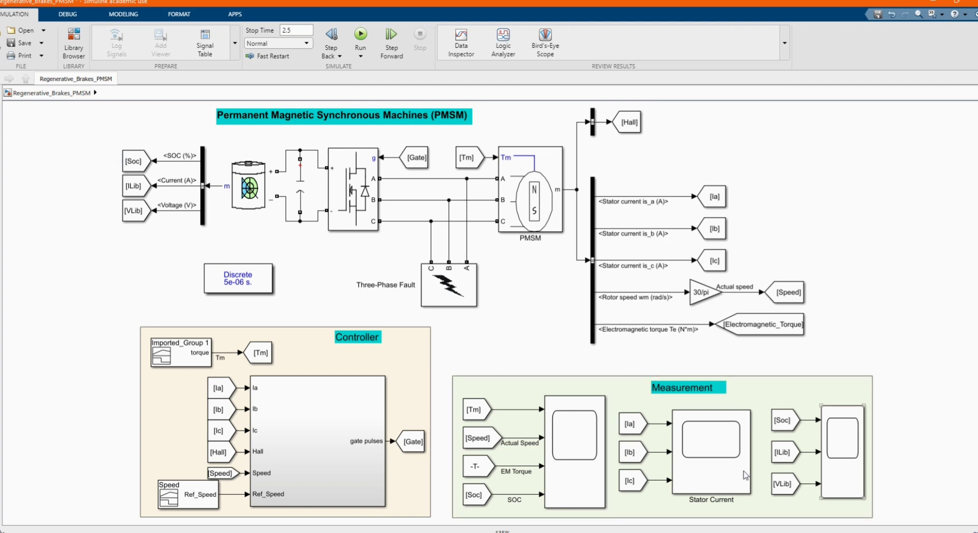
Trace the first measurement scope's Tm, Speed, EM Torque and Soc inputs to their source tags
click(479, 415)
click(479, 415)
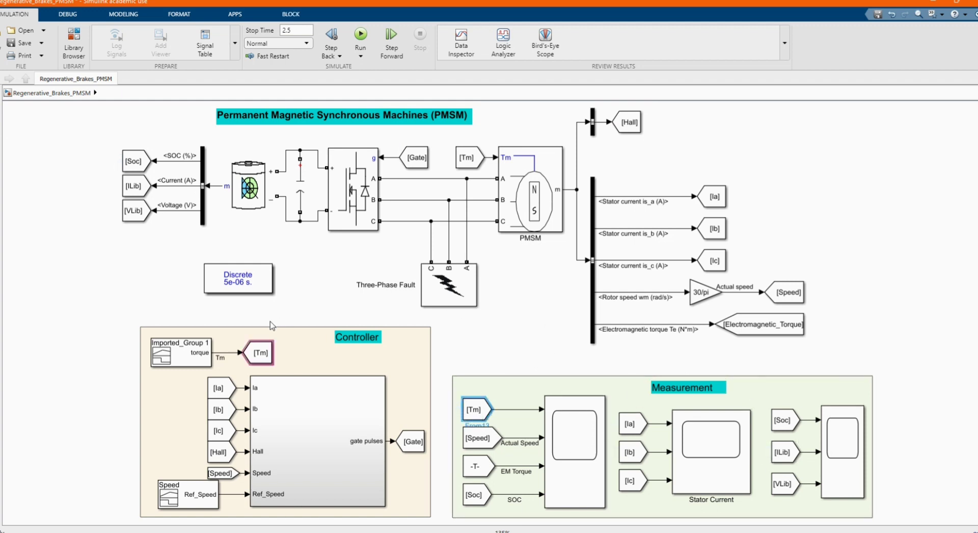
click(489, 443)
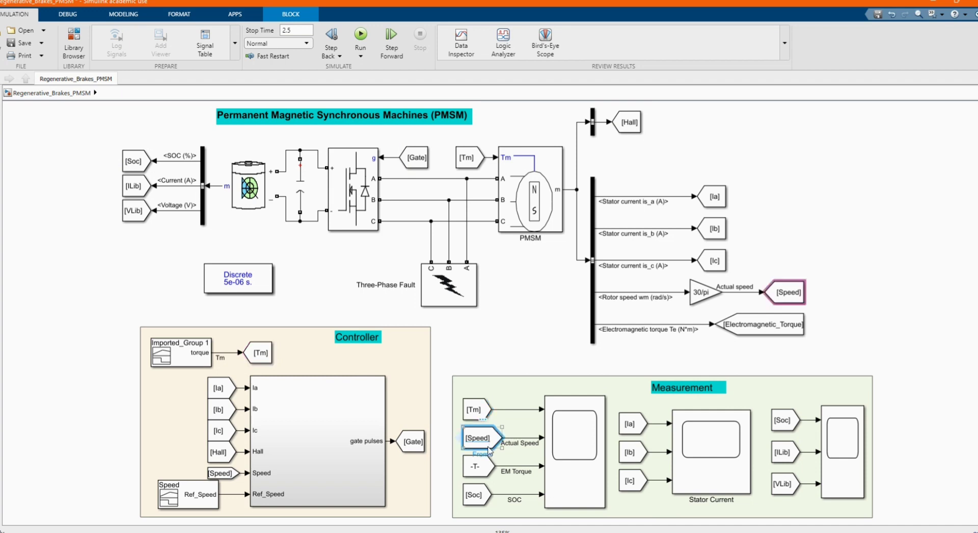
click(479, 466)
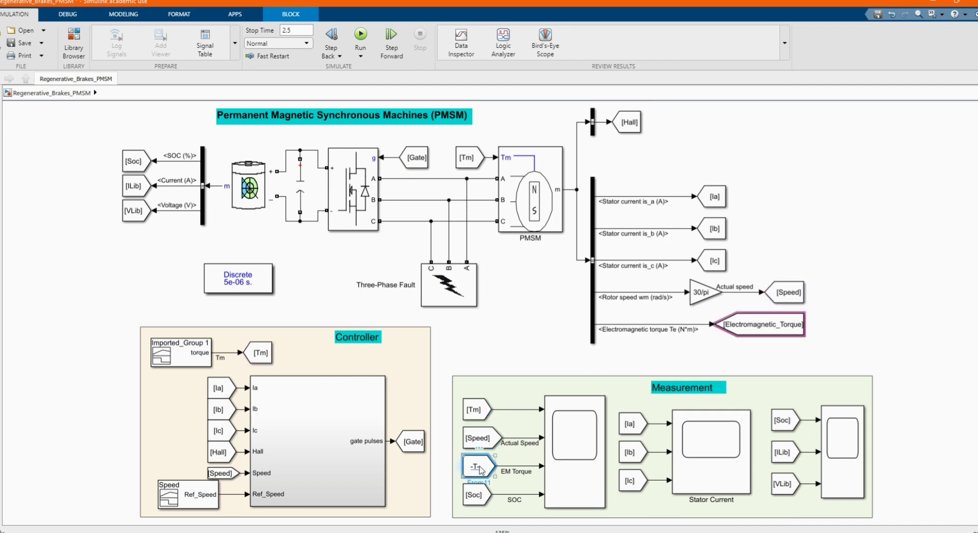
click(471, 495)
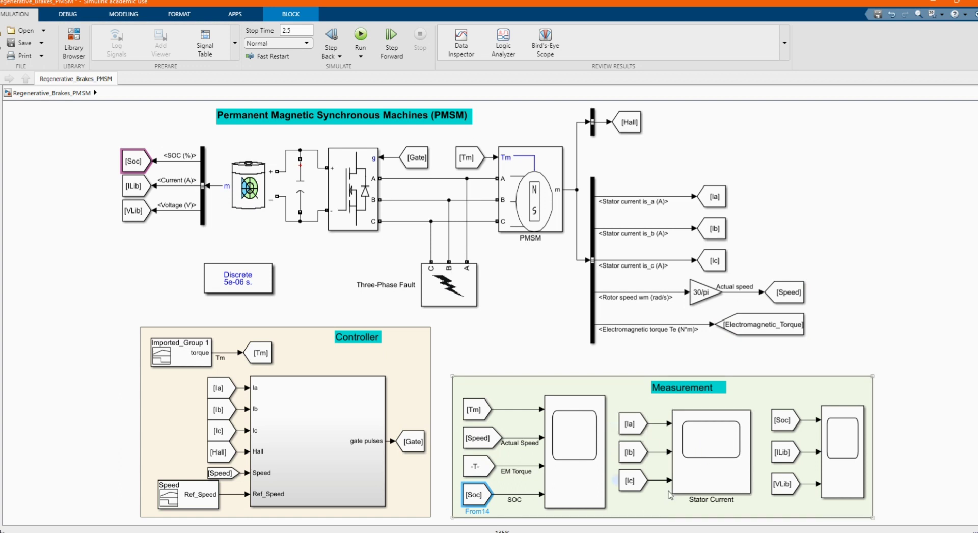
key(Escape)
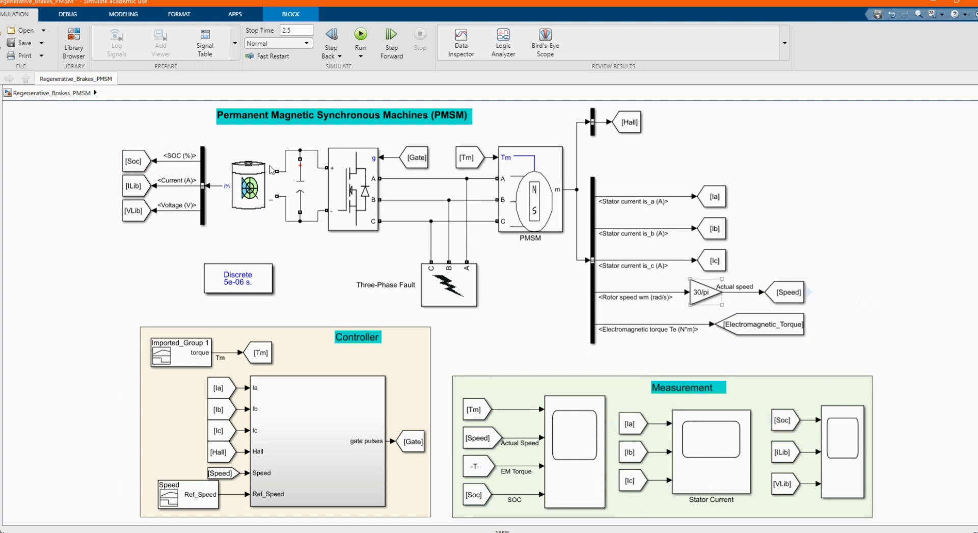
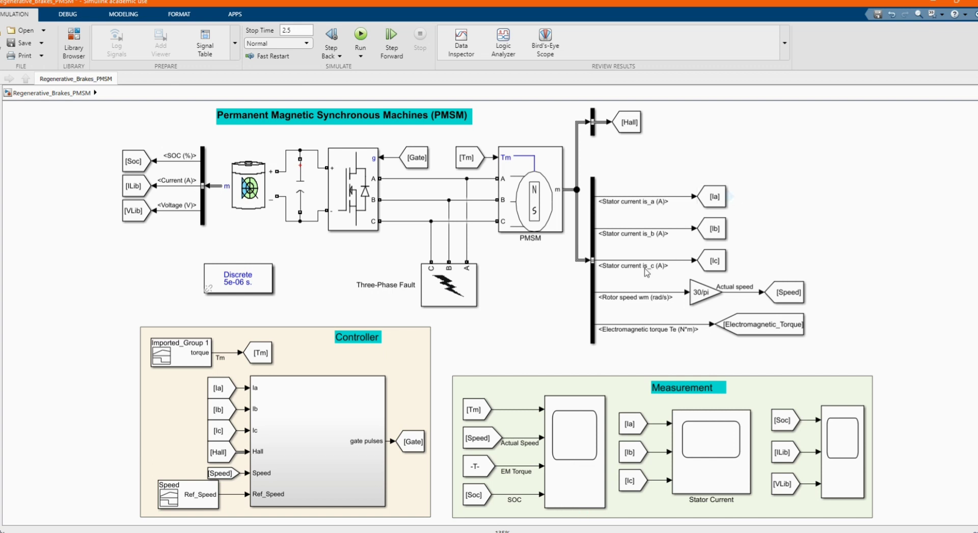
Open the first measurement scope and examine the Tm, actual speed, EM torque and SOC waveforms
click(574, 472)
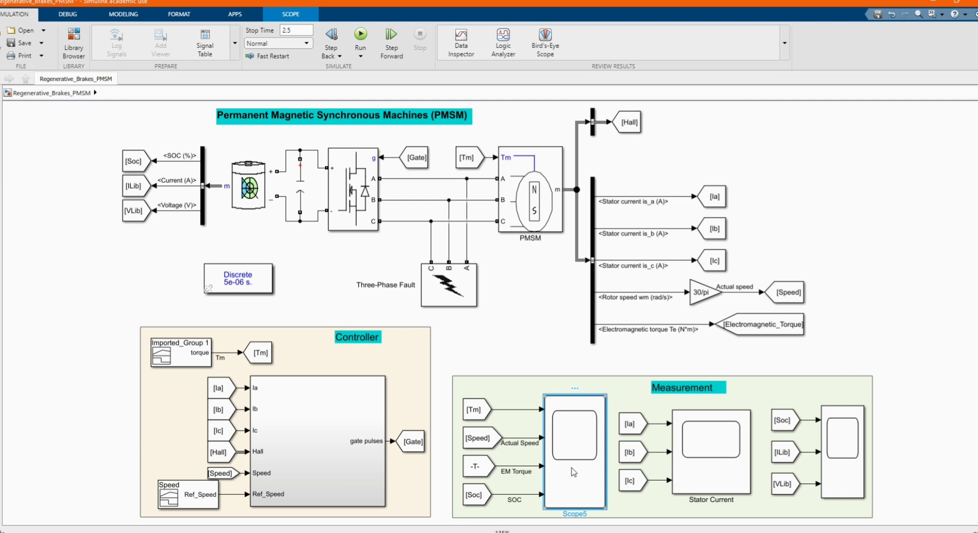
double_click(574, 472)
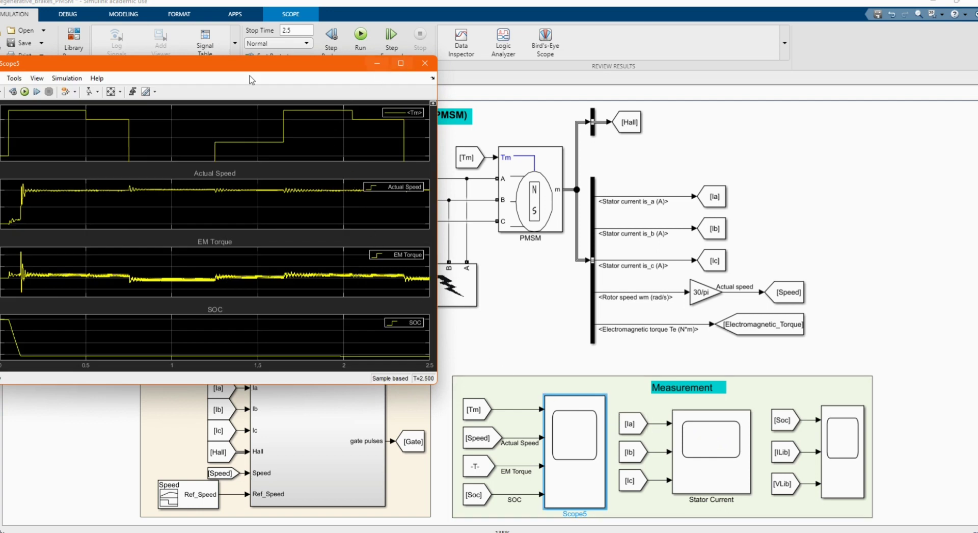
drag(55, 66, 116, 76)
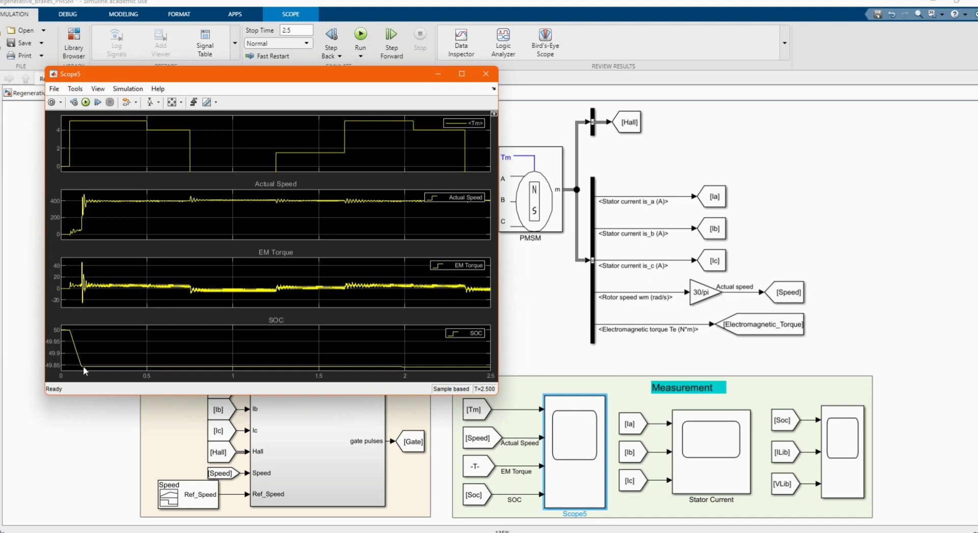
Examine the battery's SOC, current and voltage waveforms in the Soc, ILib and VLib scope
click(845, 483)
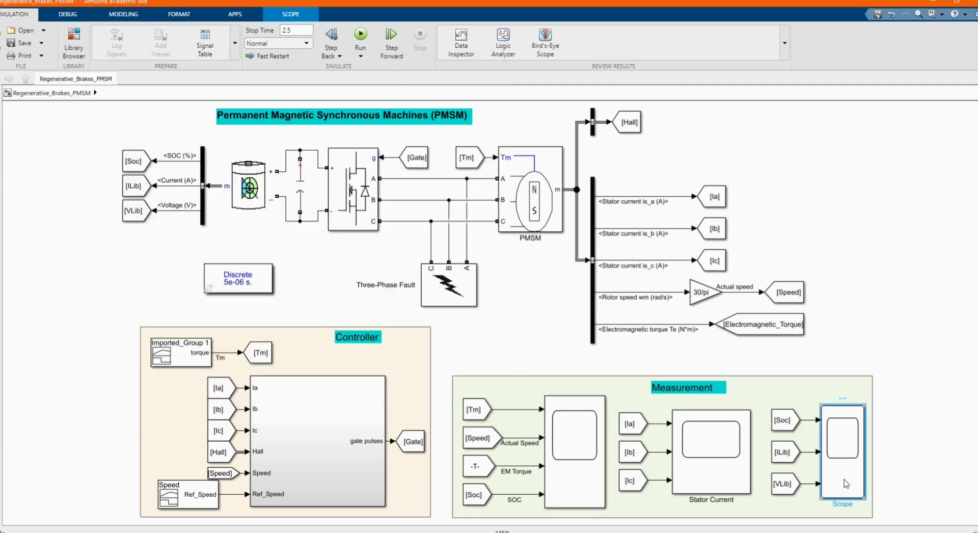
double_click(845, 482)
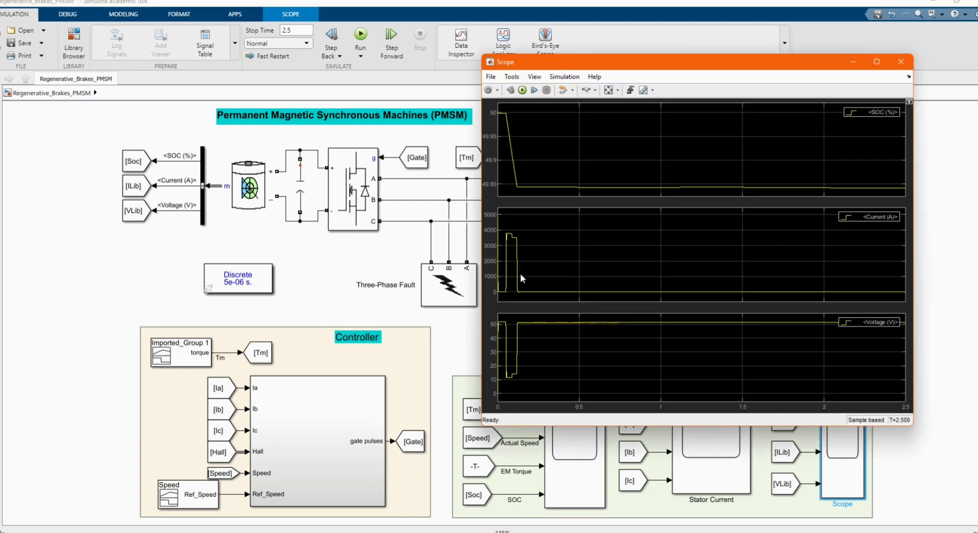
click(855, 64)
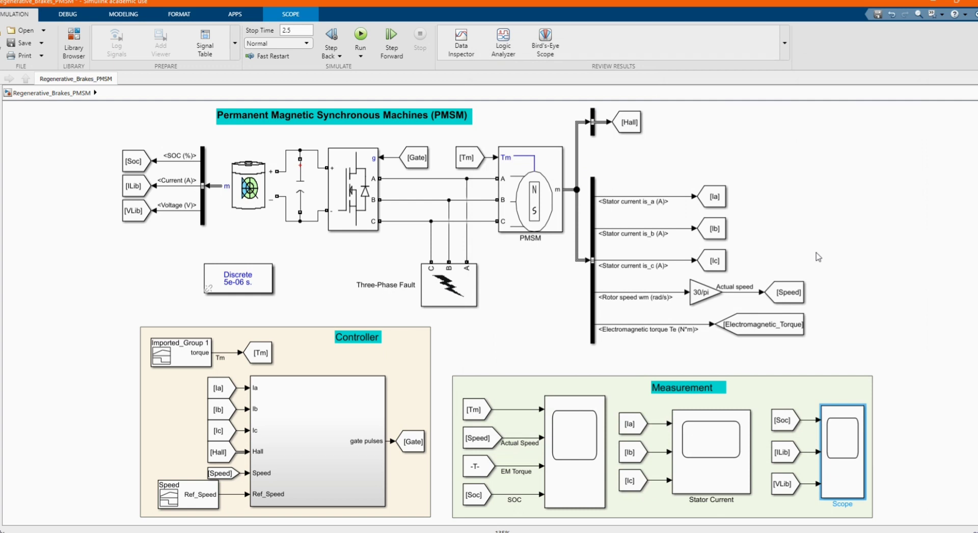